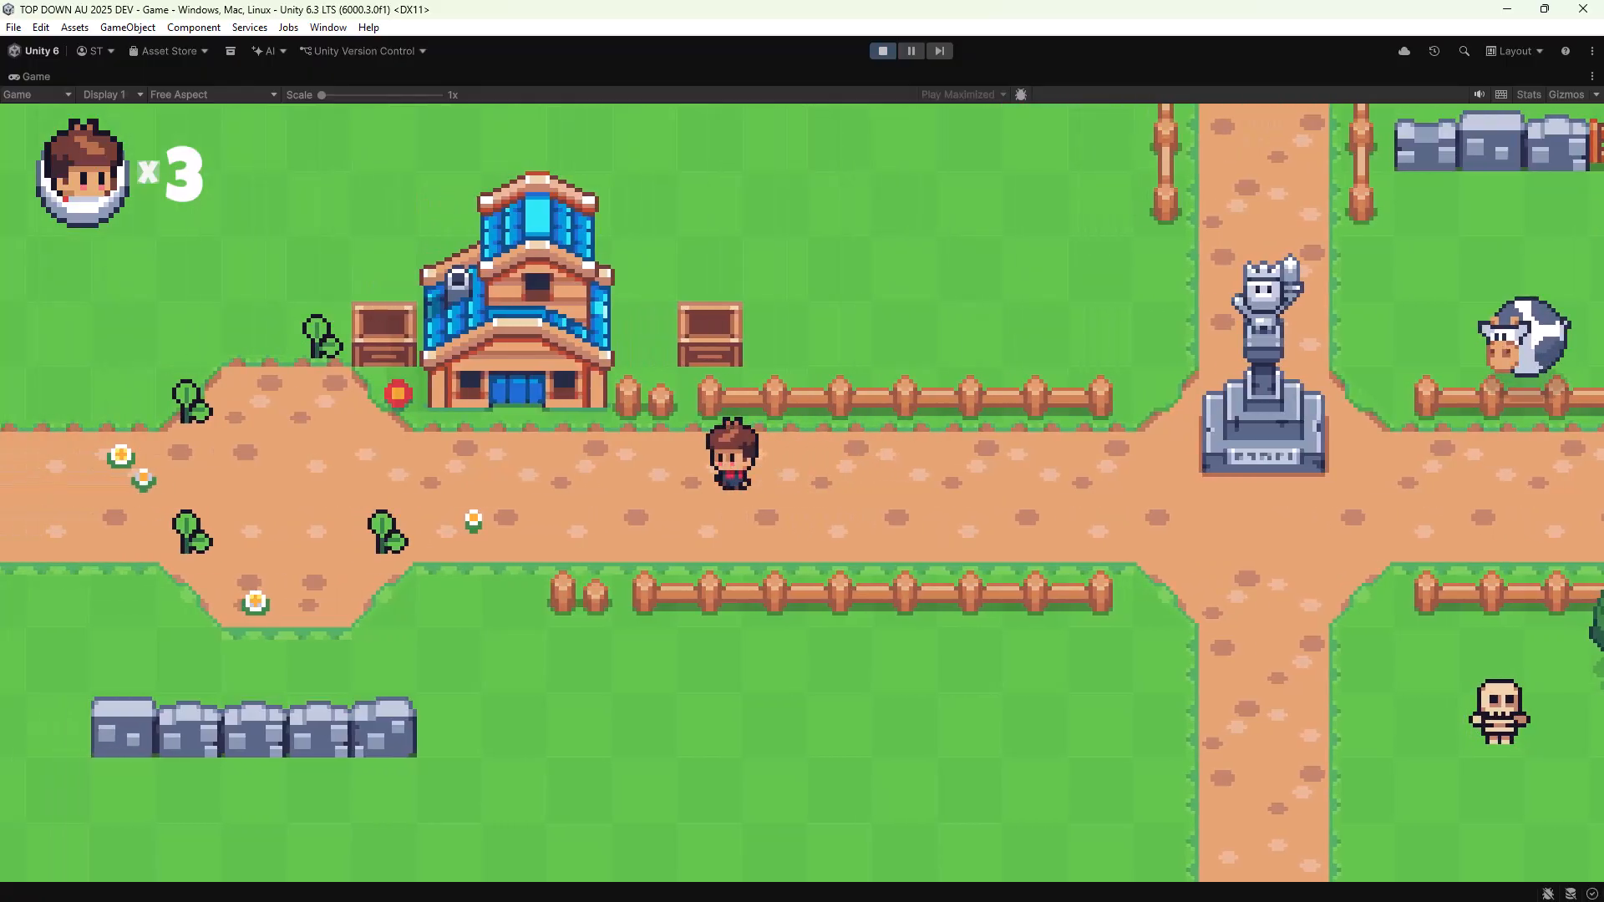
Step: Playtest the character walking west past the end of the dirt path, then north into the raised sheep enclosure
key("a")
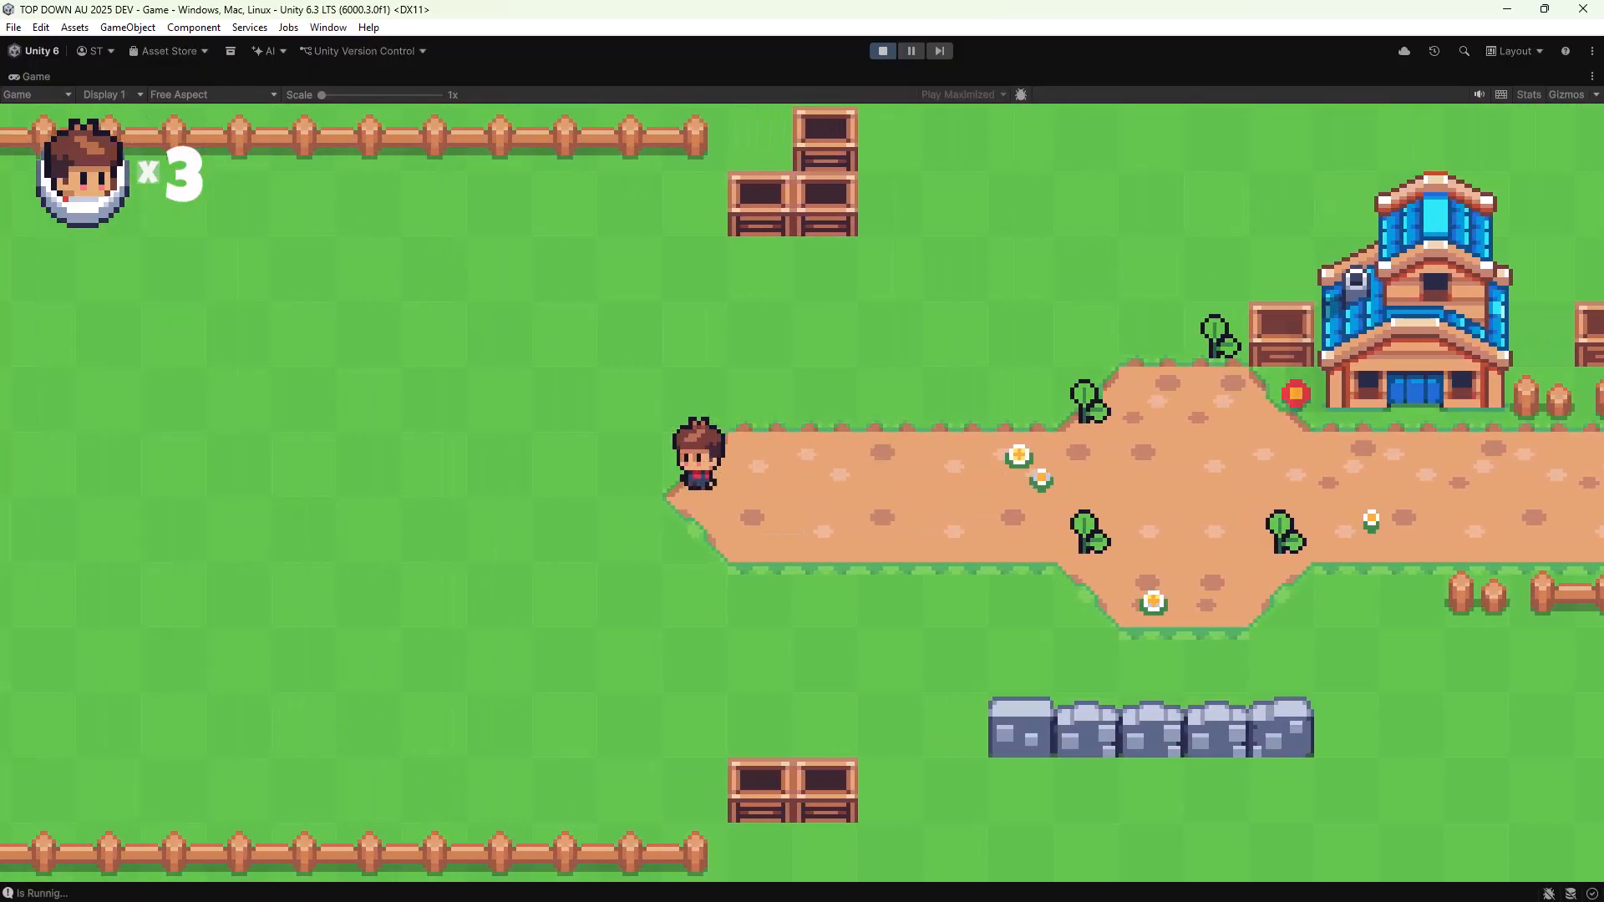
key("d")
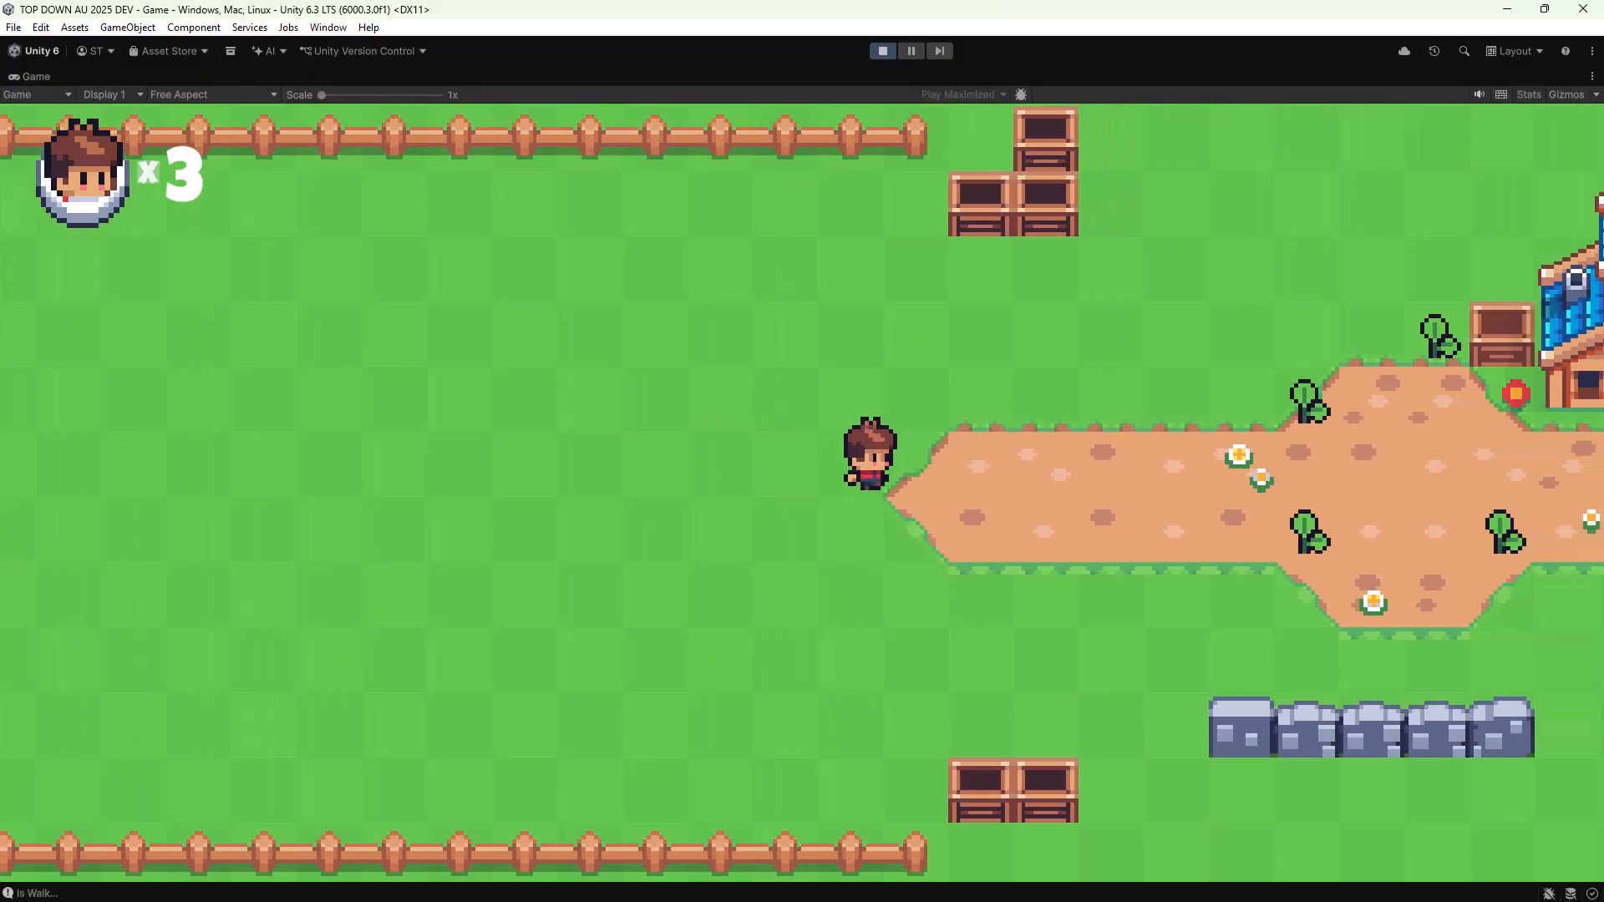
key("w")
key("w")
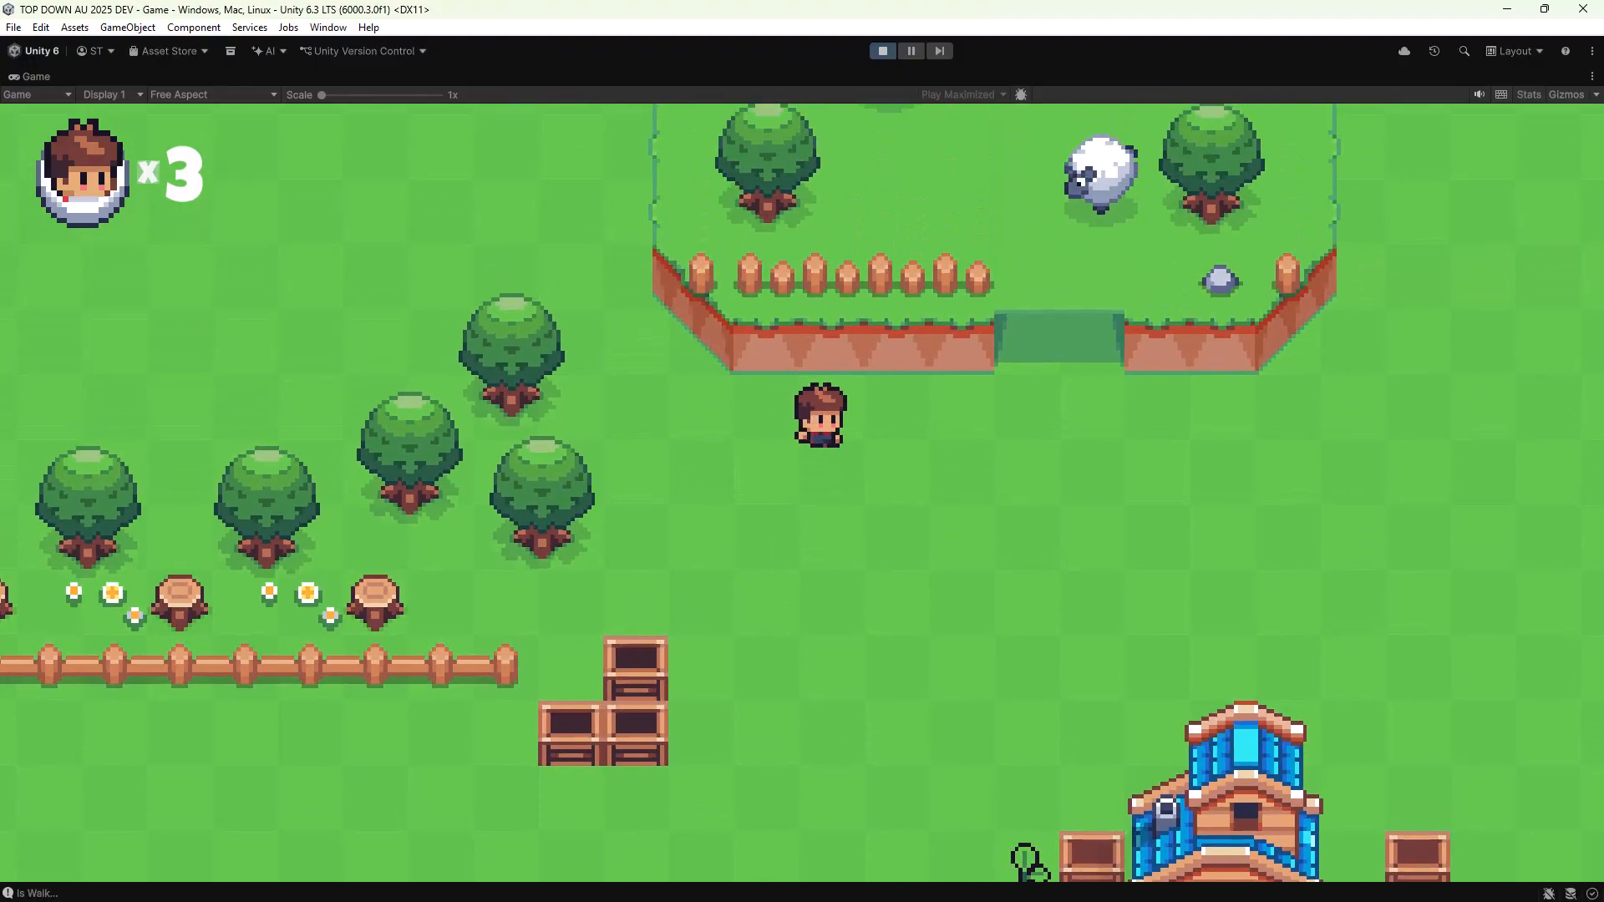
key("d")
key("w")
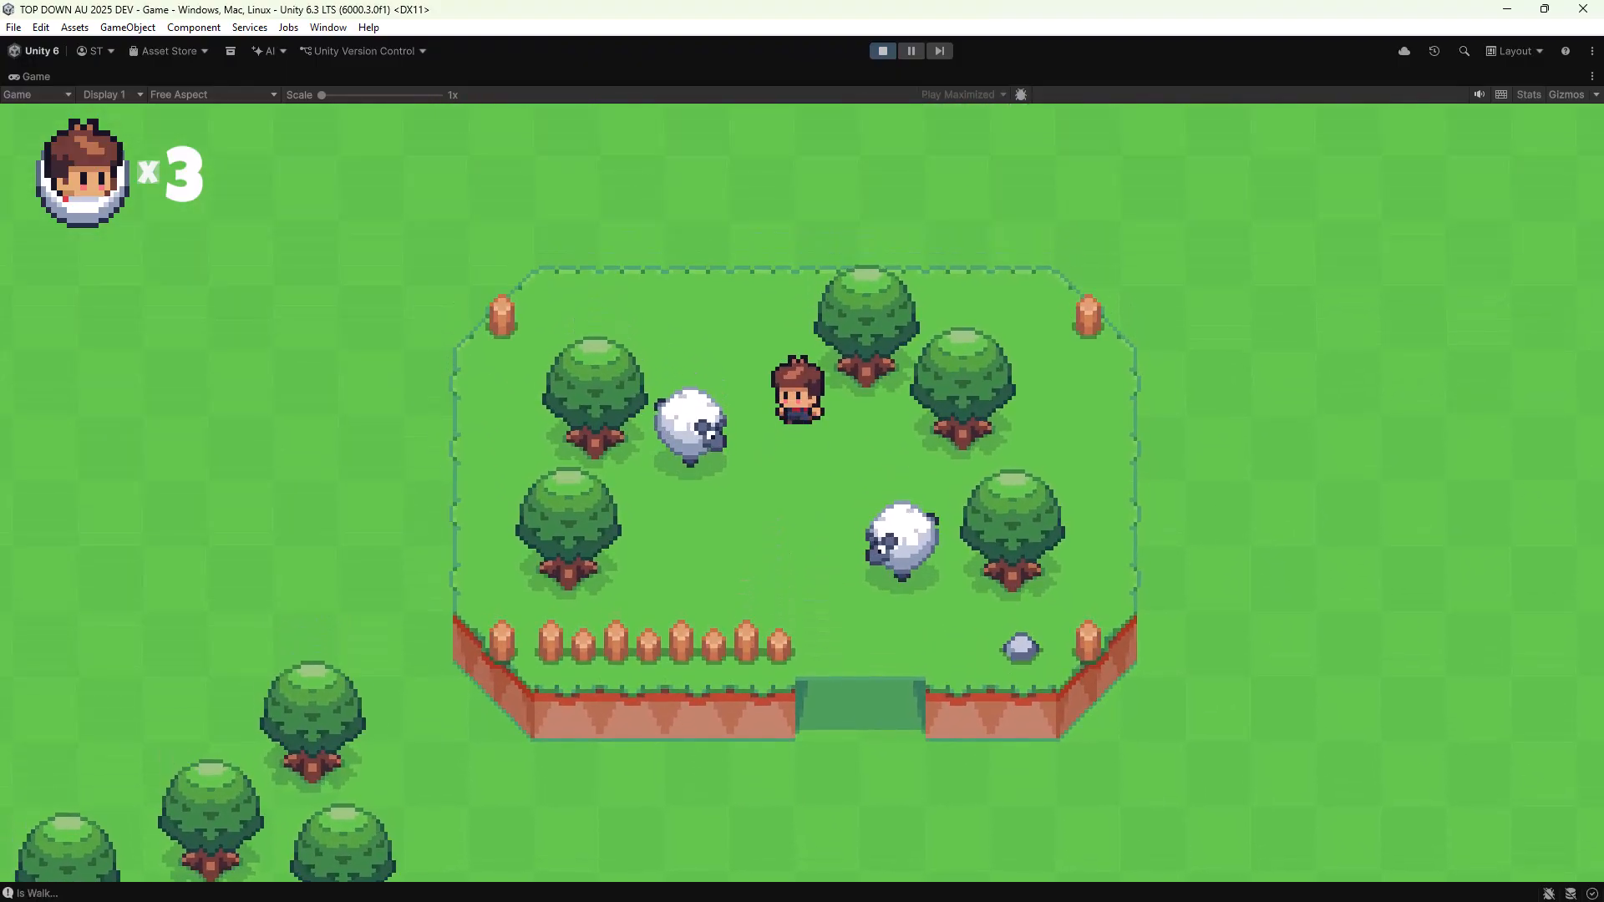
Step: Walk the character around the sheep and trees inside the enclosure, then leave through its southern opening
key("a")
key("s")
key("w")
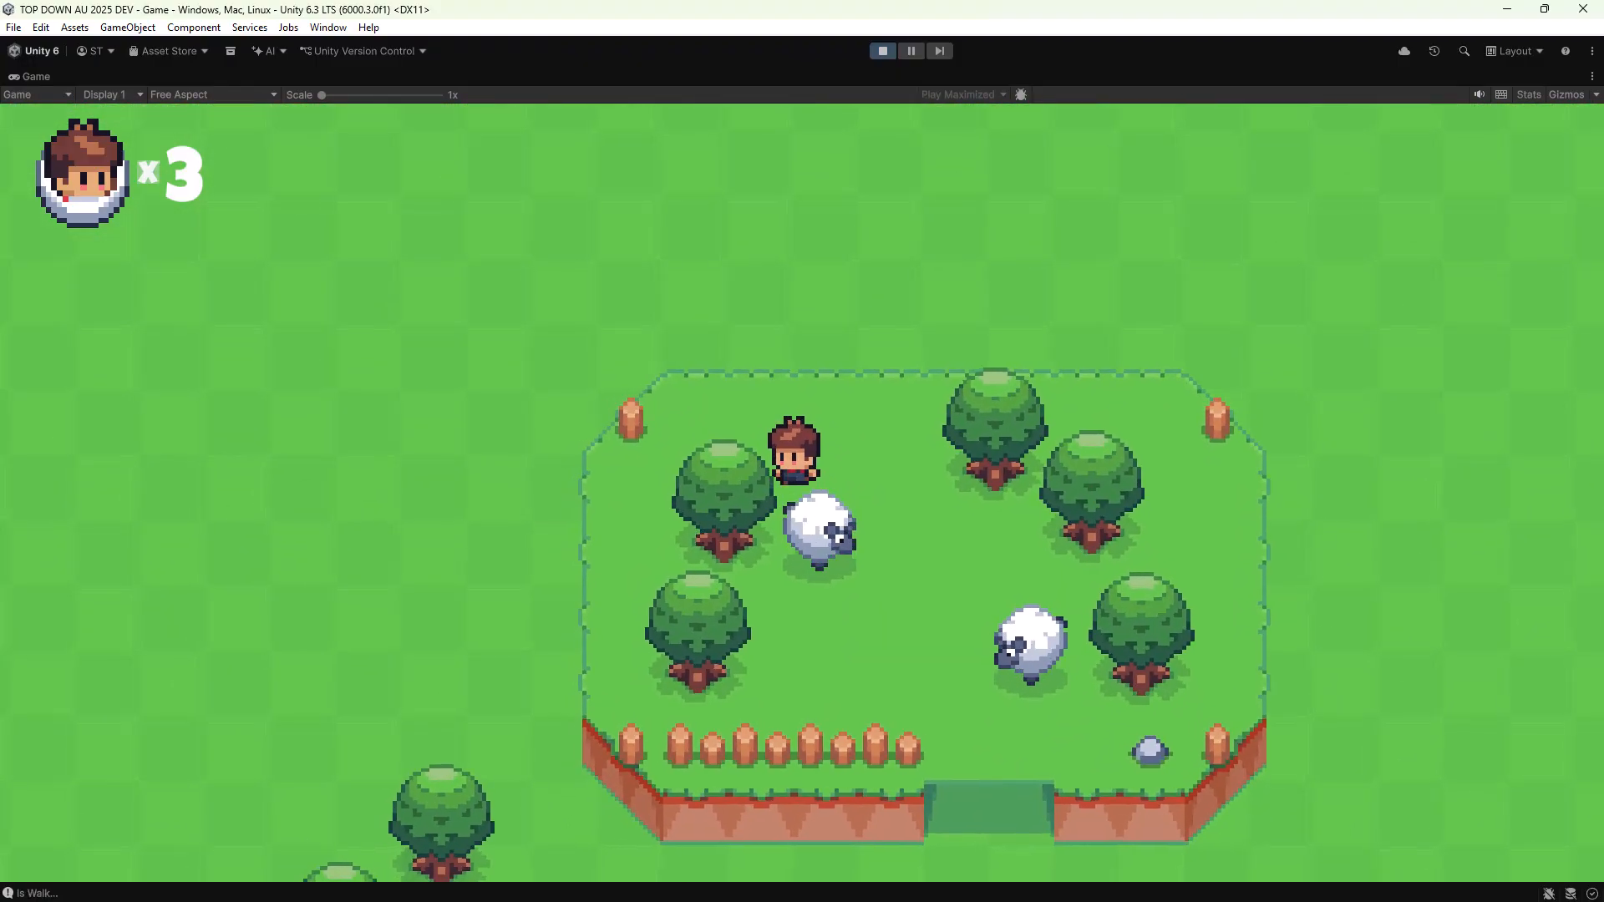
key("a")
key("s")
key("s")
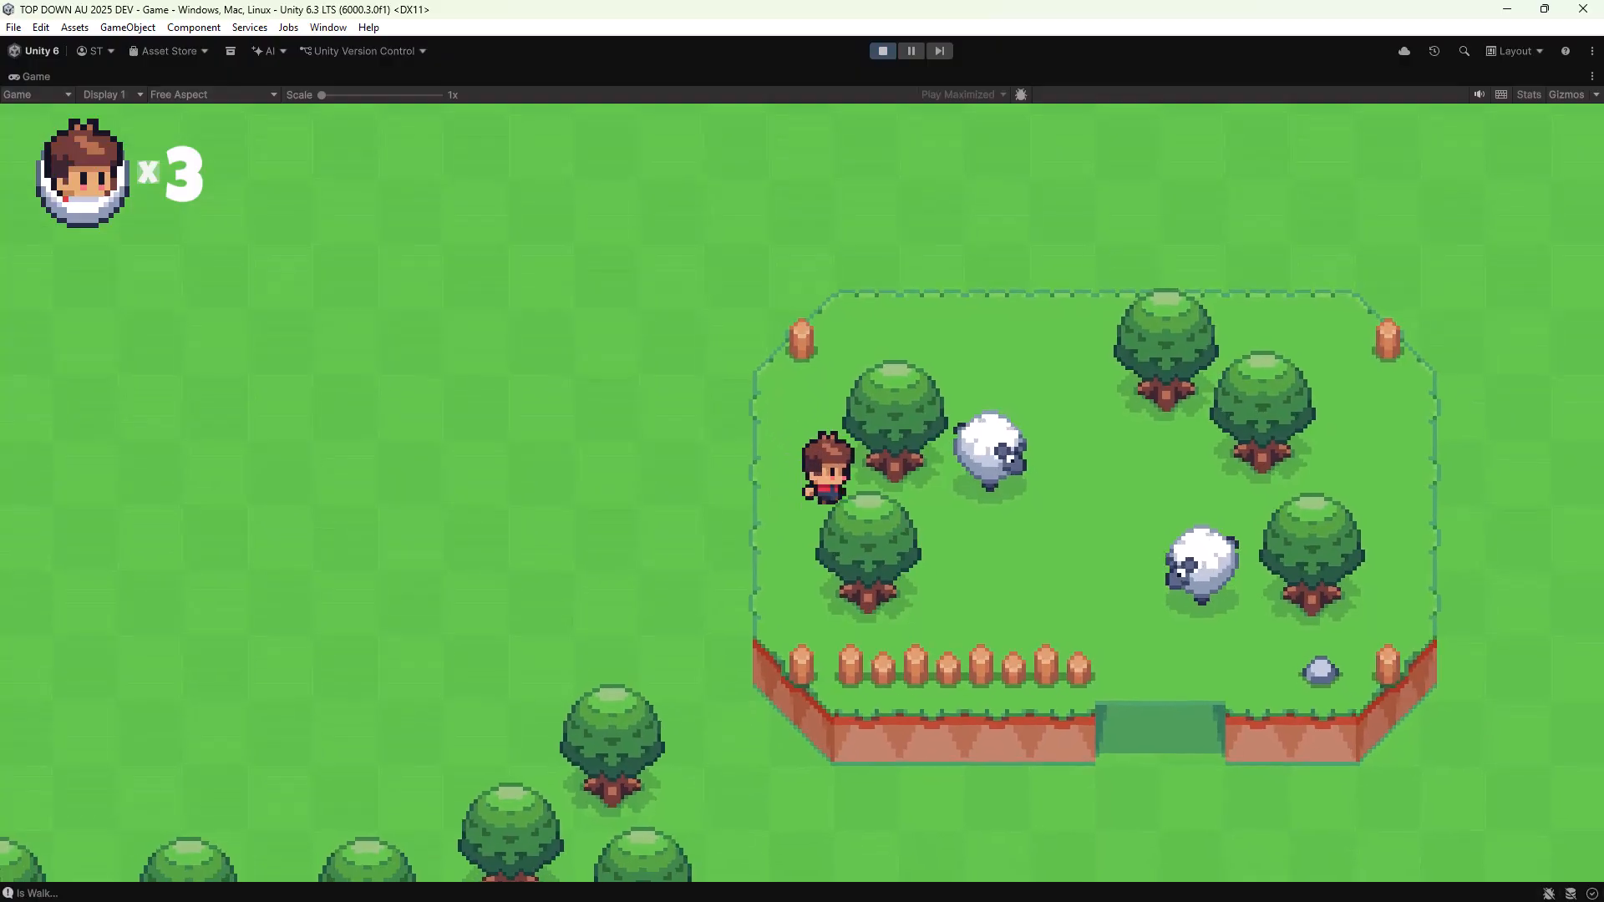
key("d")
key("s")
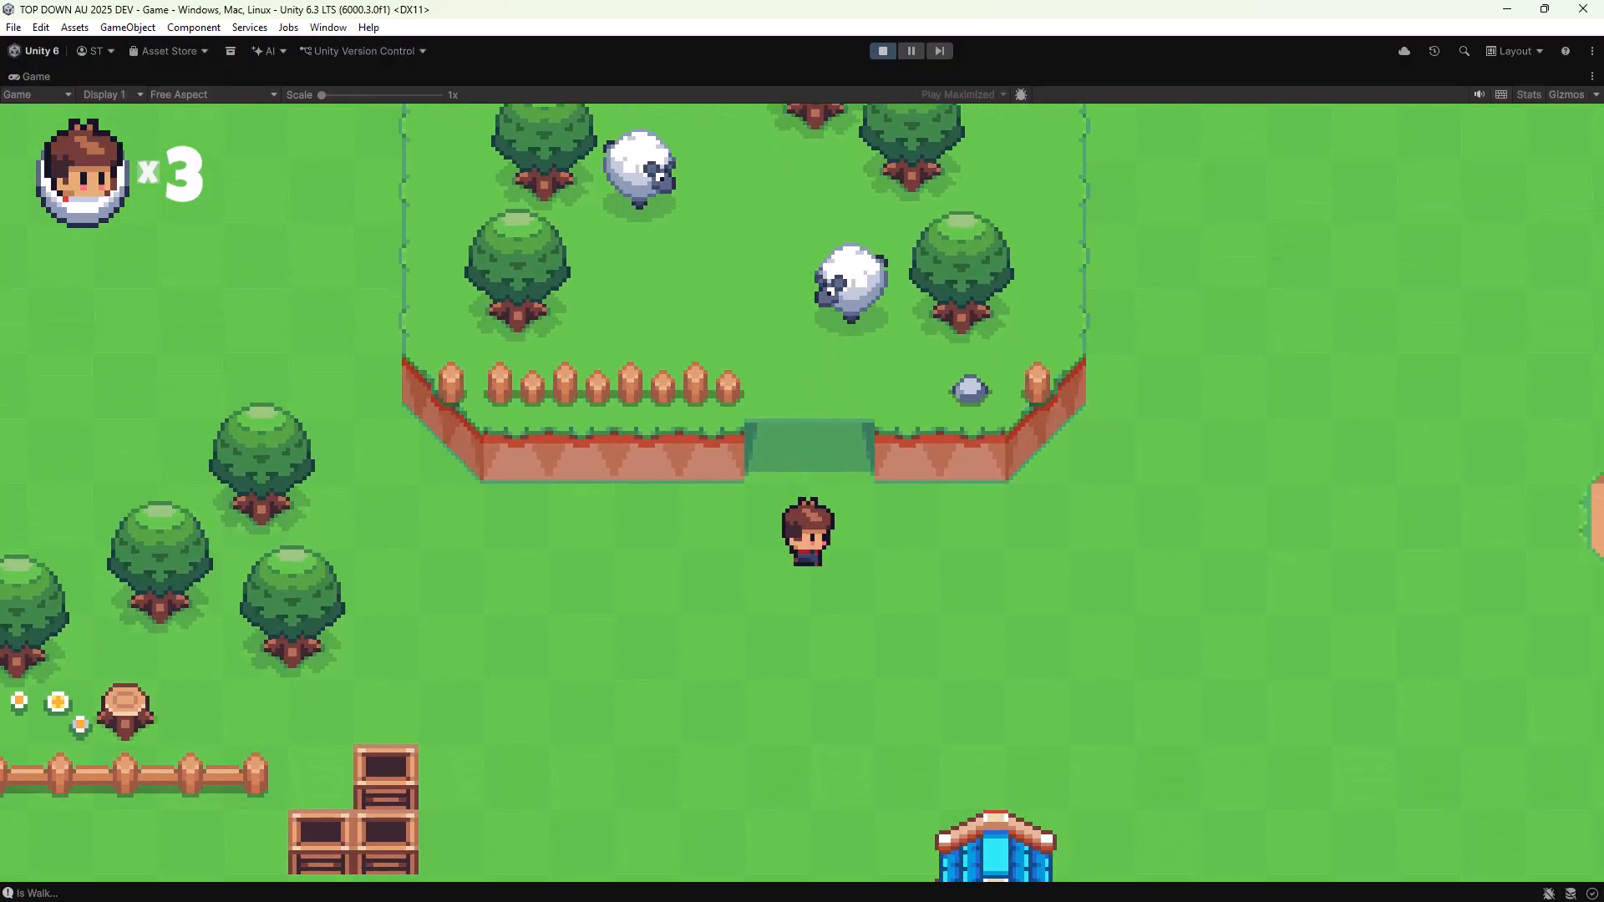
Step: Walk the character south to the dirt path, then east past the statue to the blue-roofed houses
key("a")
key("s")
key("a")
key("s")
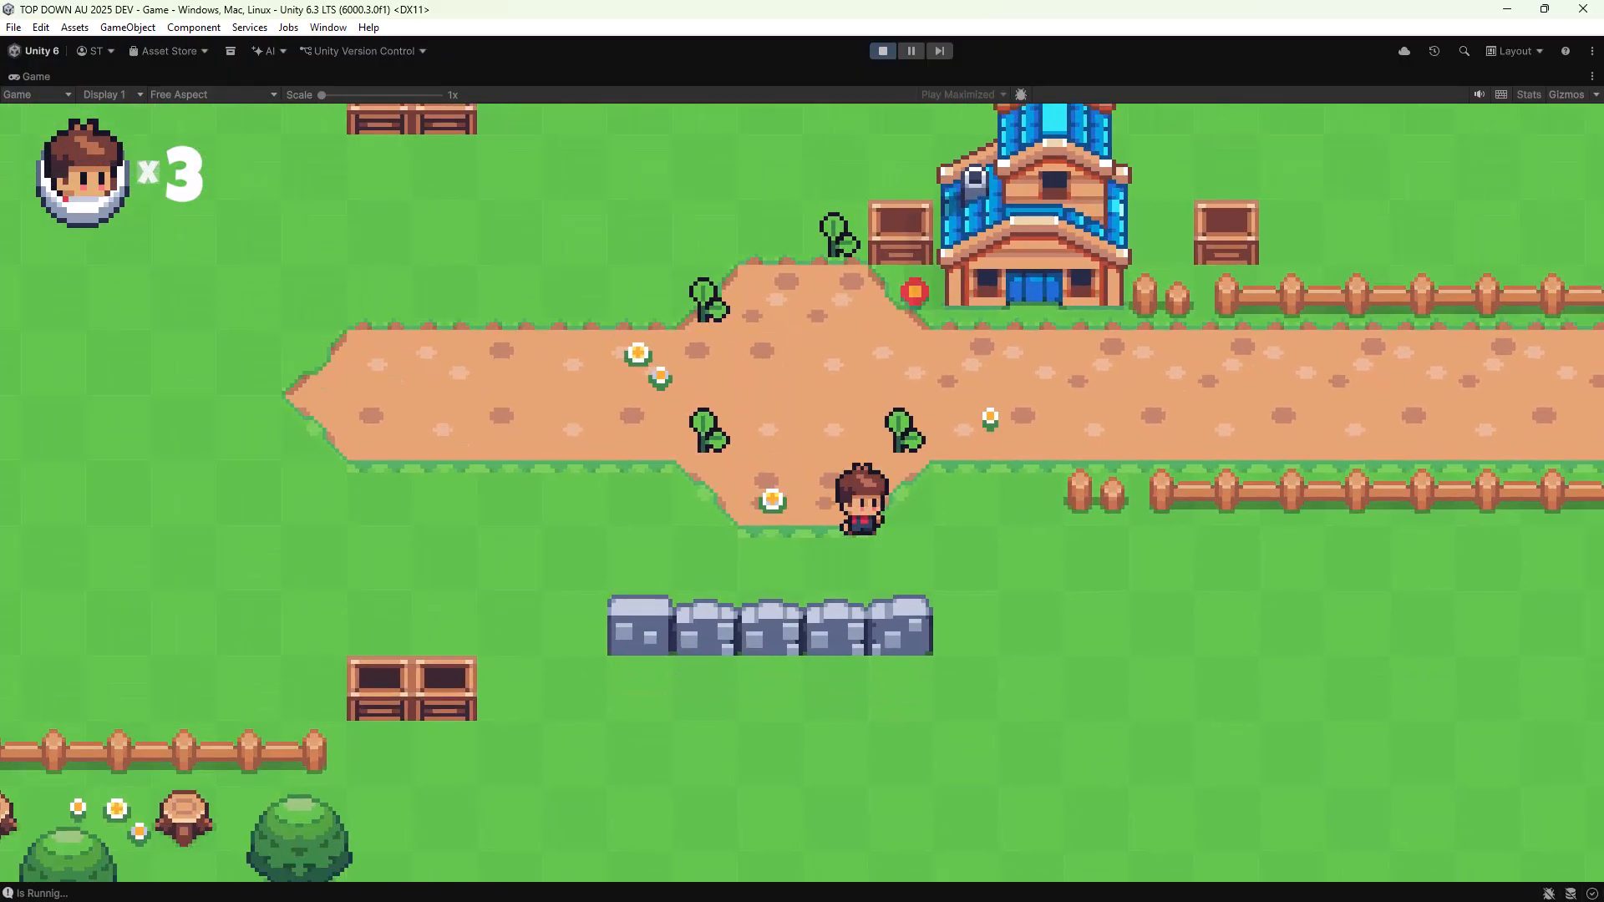
key("d")
key("d")
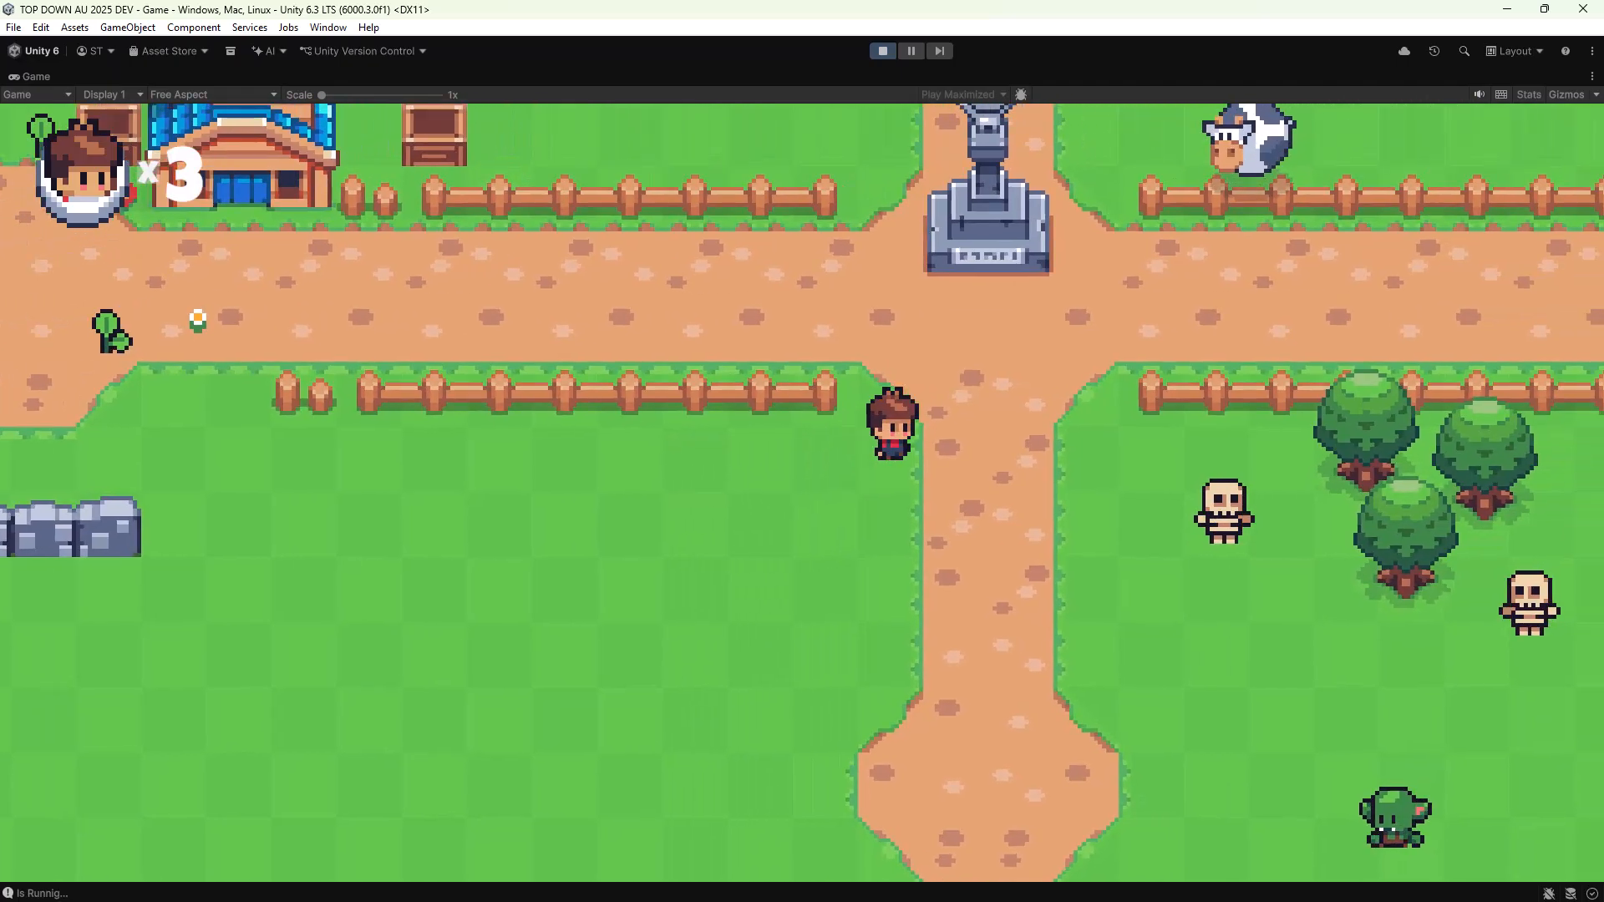
key("w")
key("d")
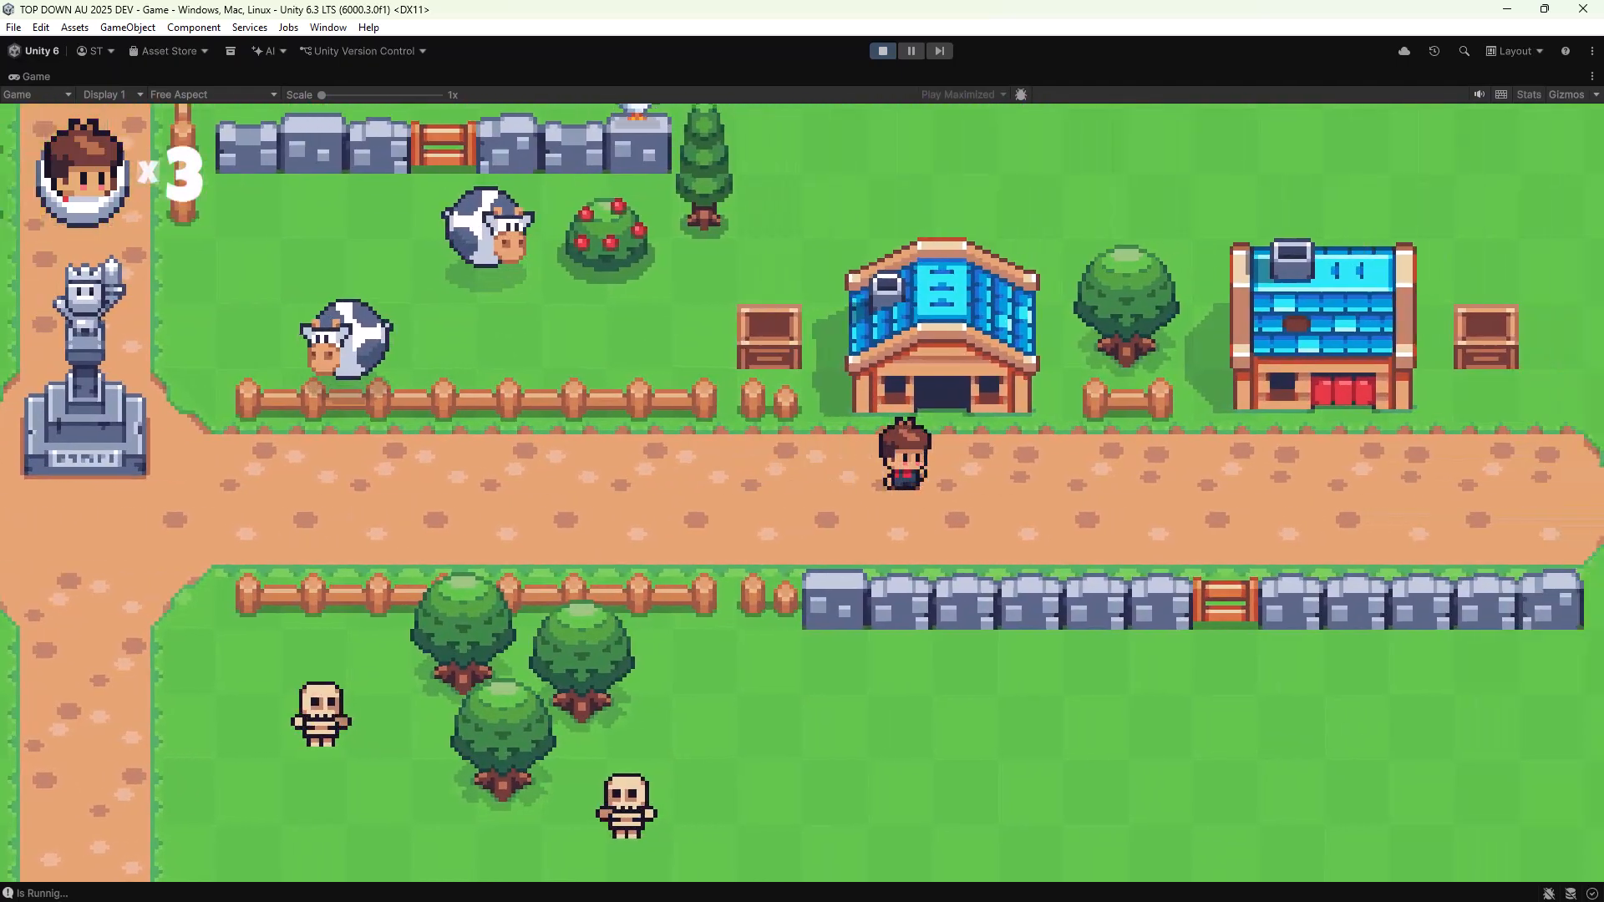
Step: Walk the character around the eastern houses and west past the walled cow pen to the northern dirt path
key("w")
key("w")
key("a")
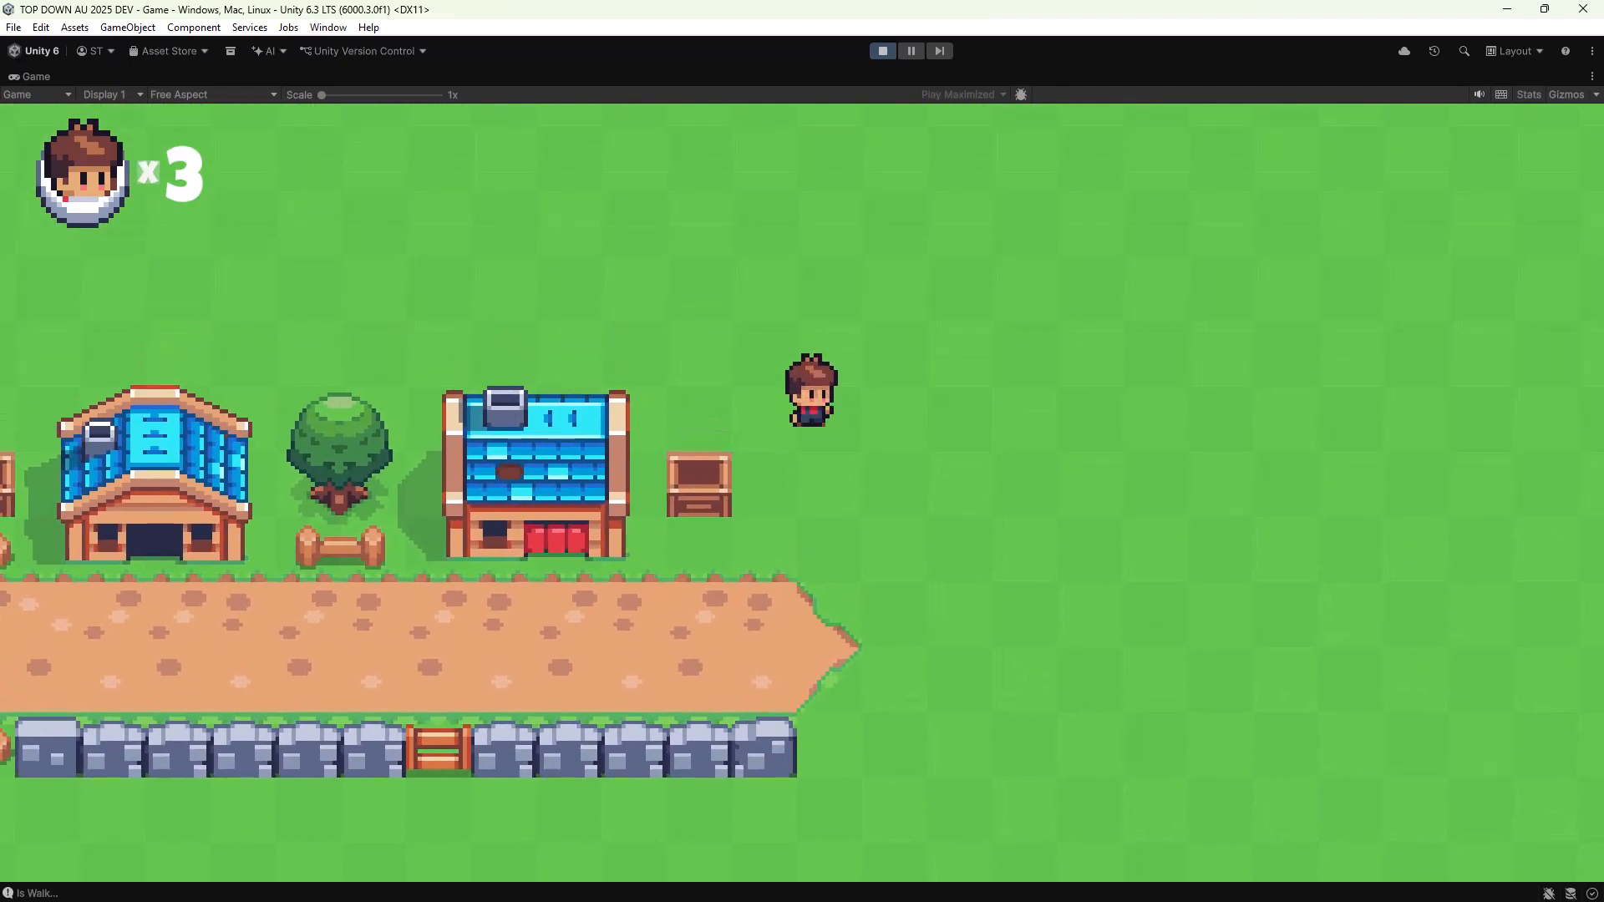
key("a")
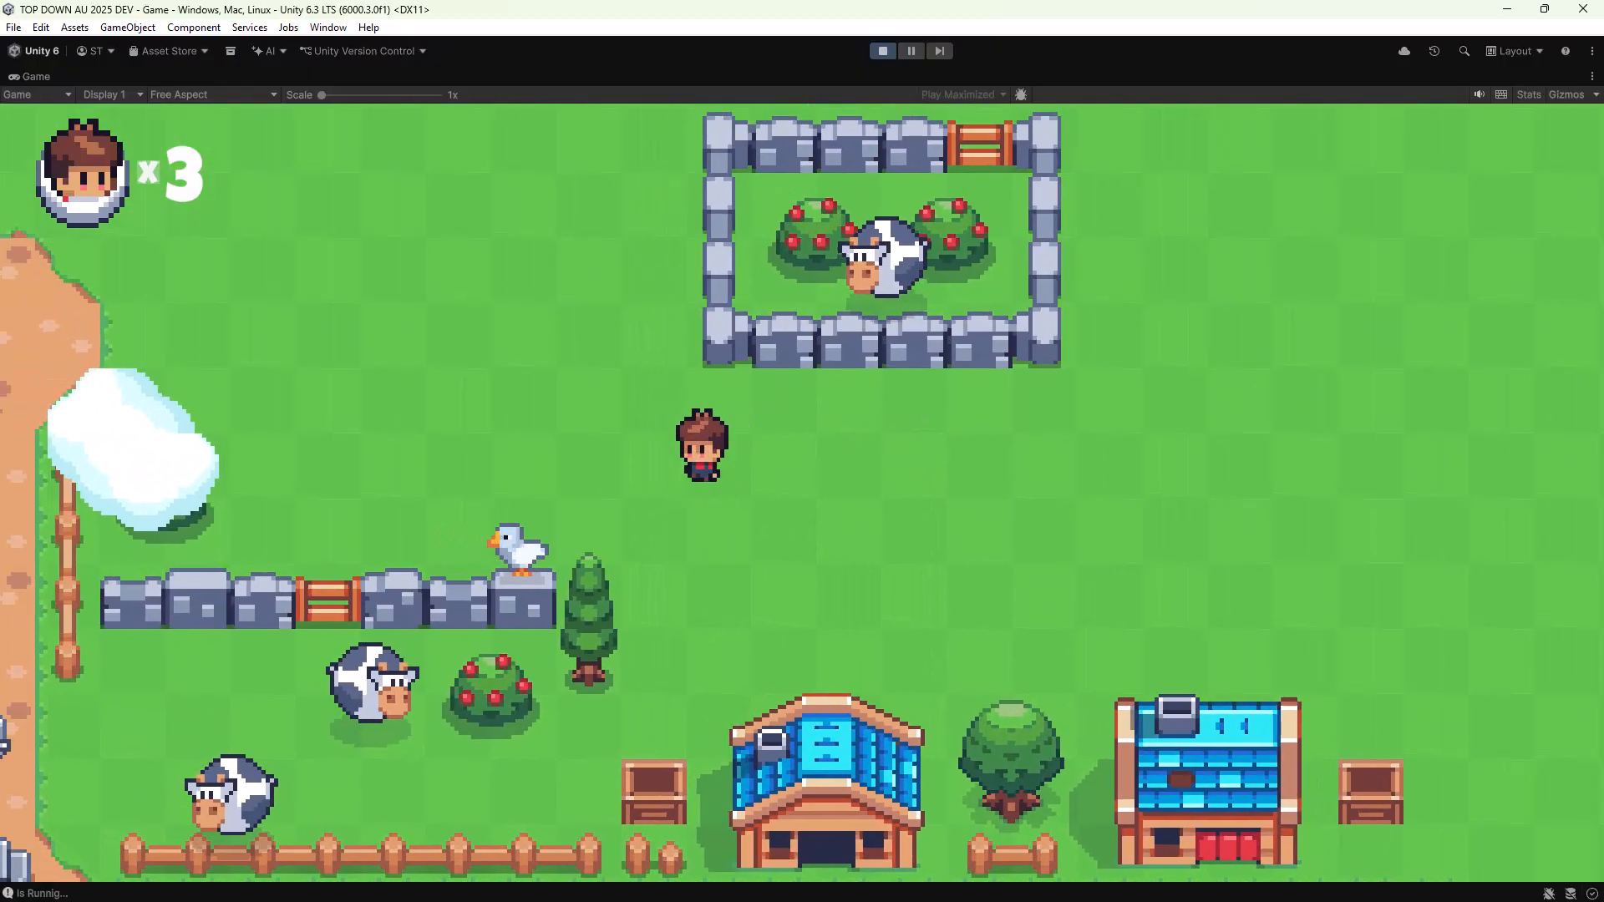
key("s")
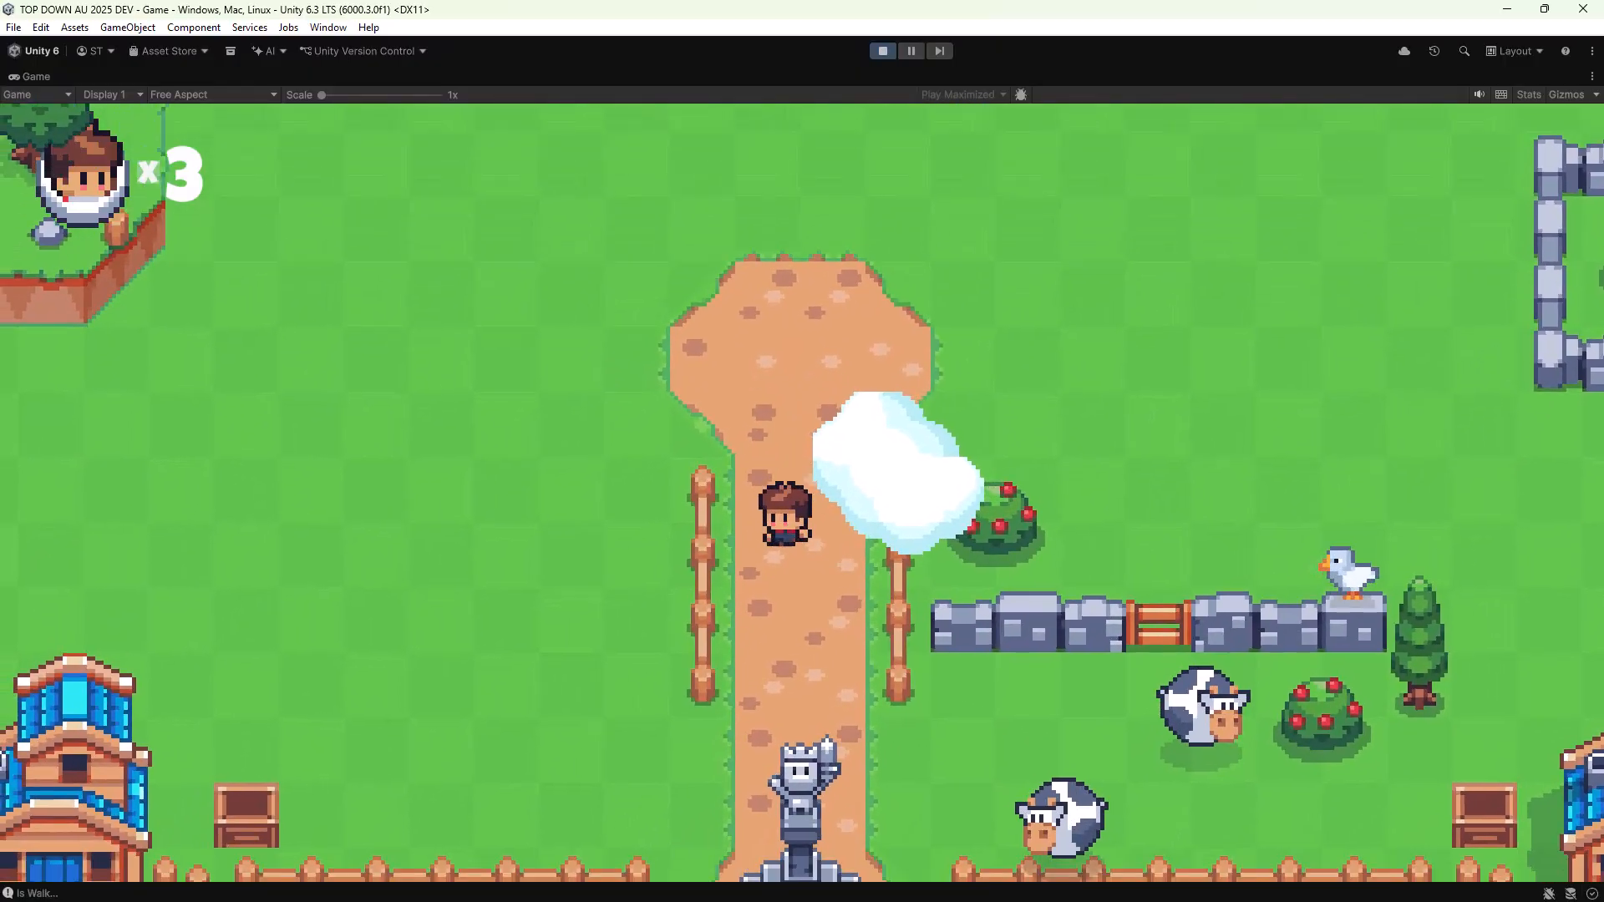
Step: Walk the character south past the statue to the wooden pier, along its planks and back towards shore
key("a")
key("s")
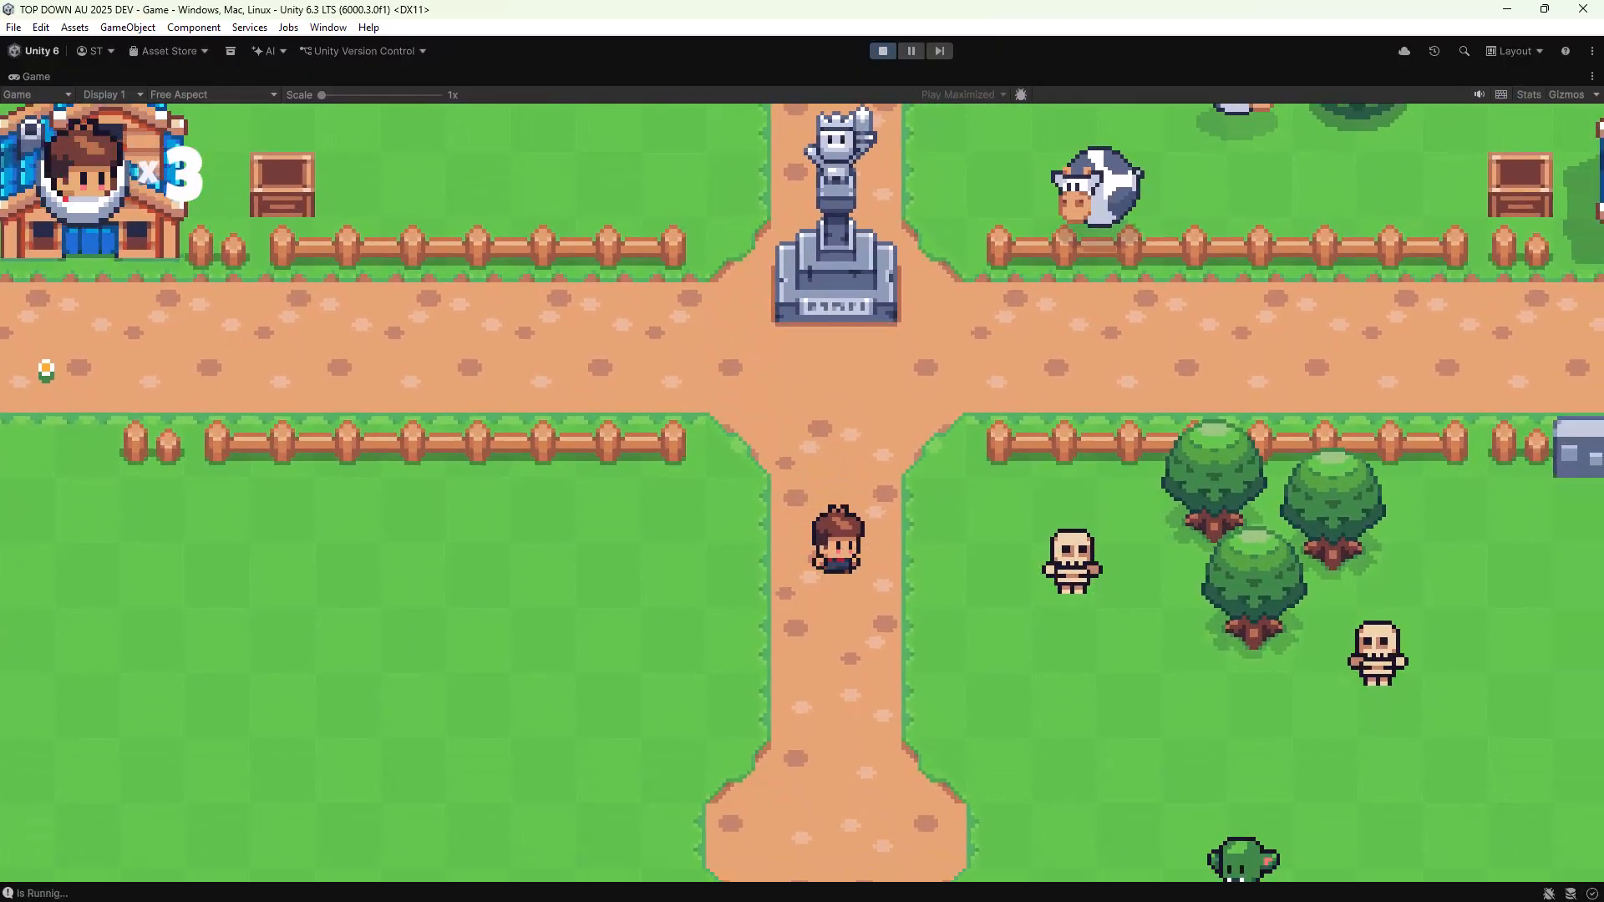
key("a")
key("s")
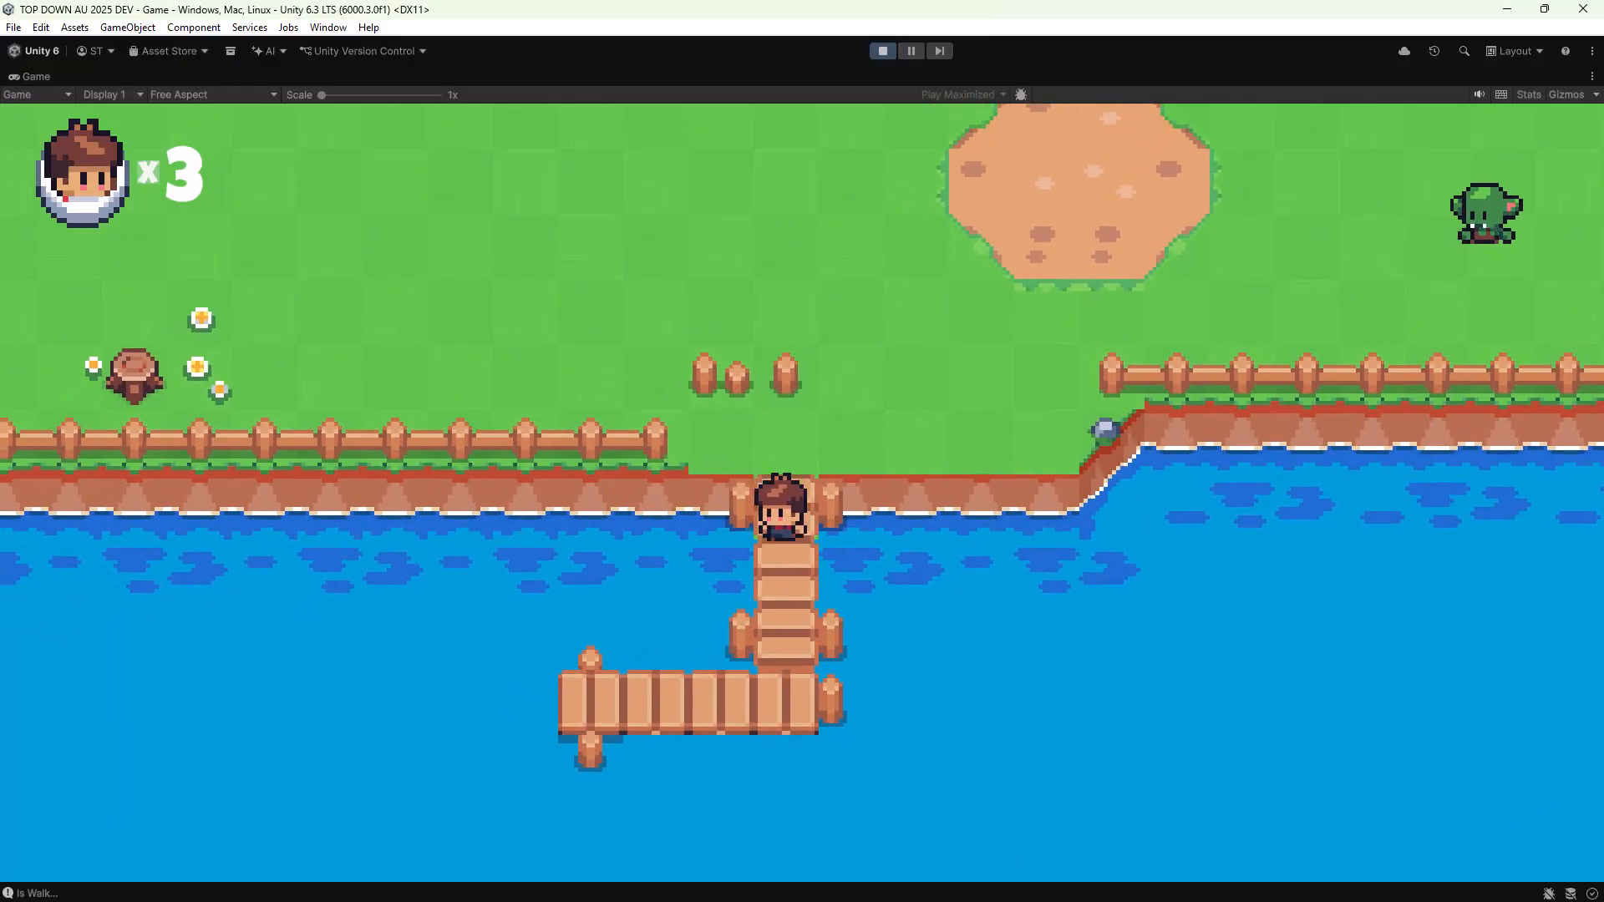
key("a")
key("d")
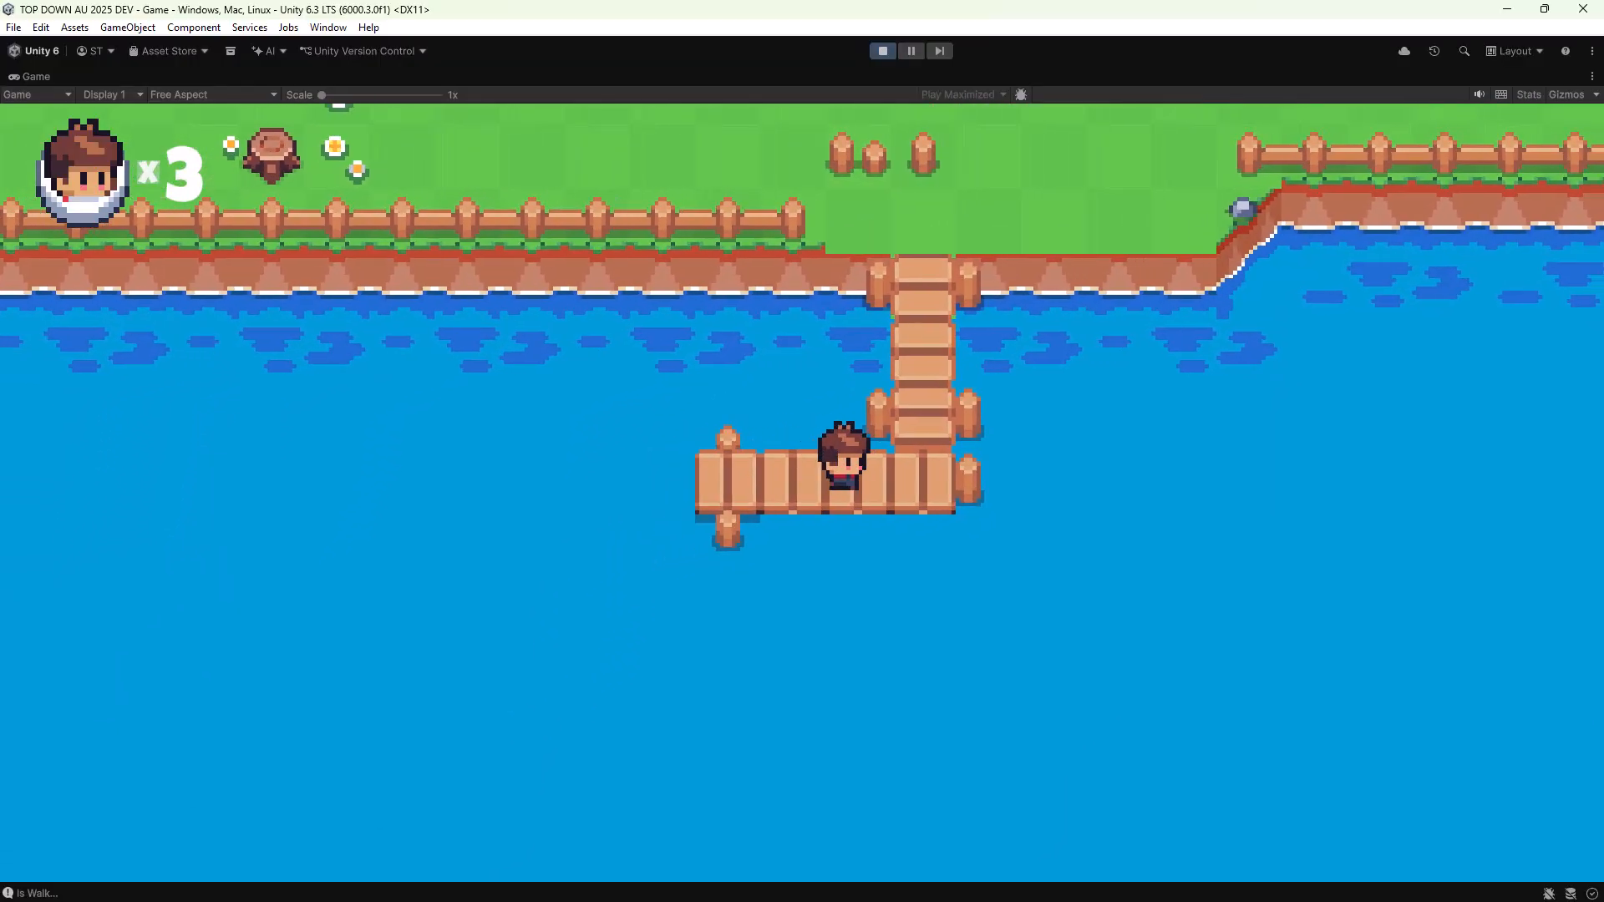
key("w")
key("w")
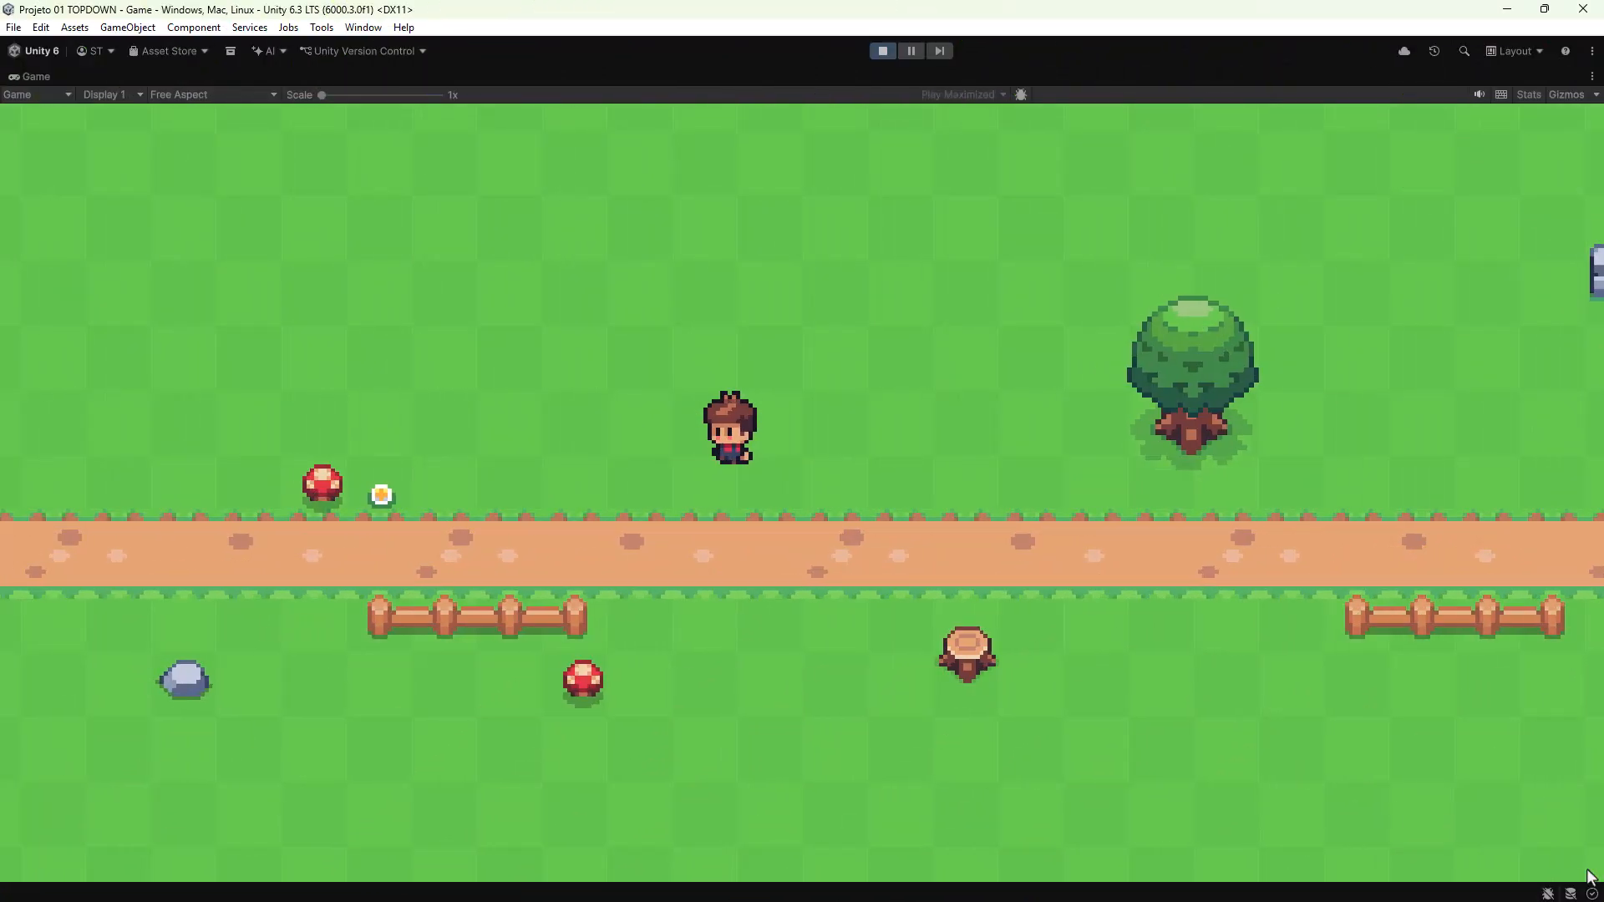
Step: Playtest the character in the Projeto 01 TOPDOWN scene, moving along the path and up beside the large tree
key("a")
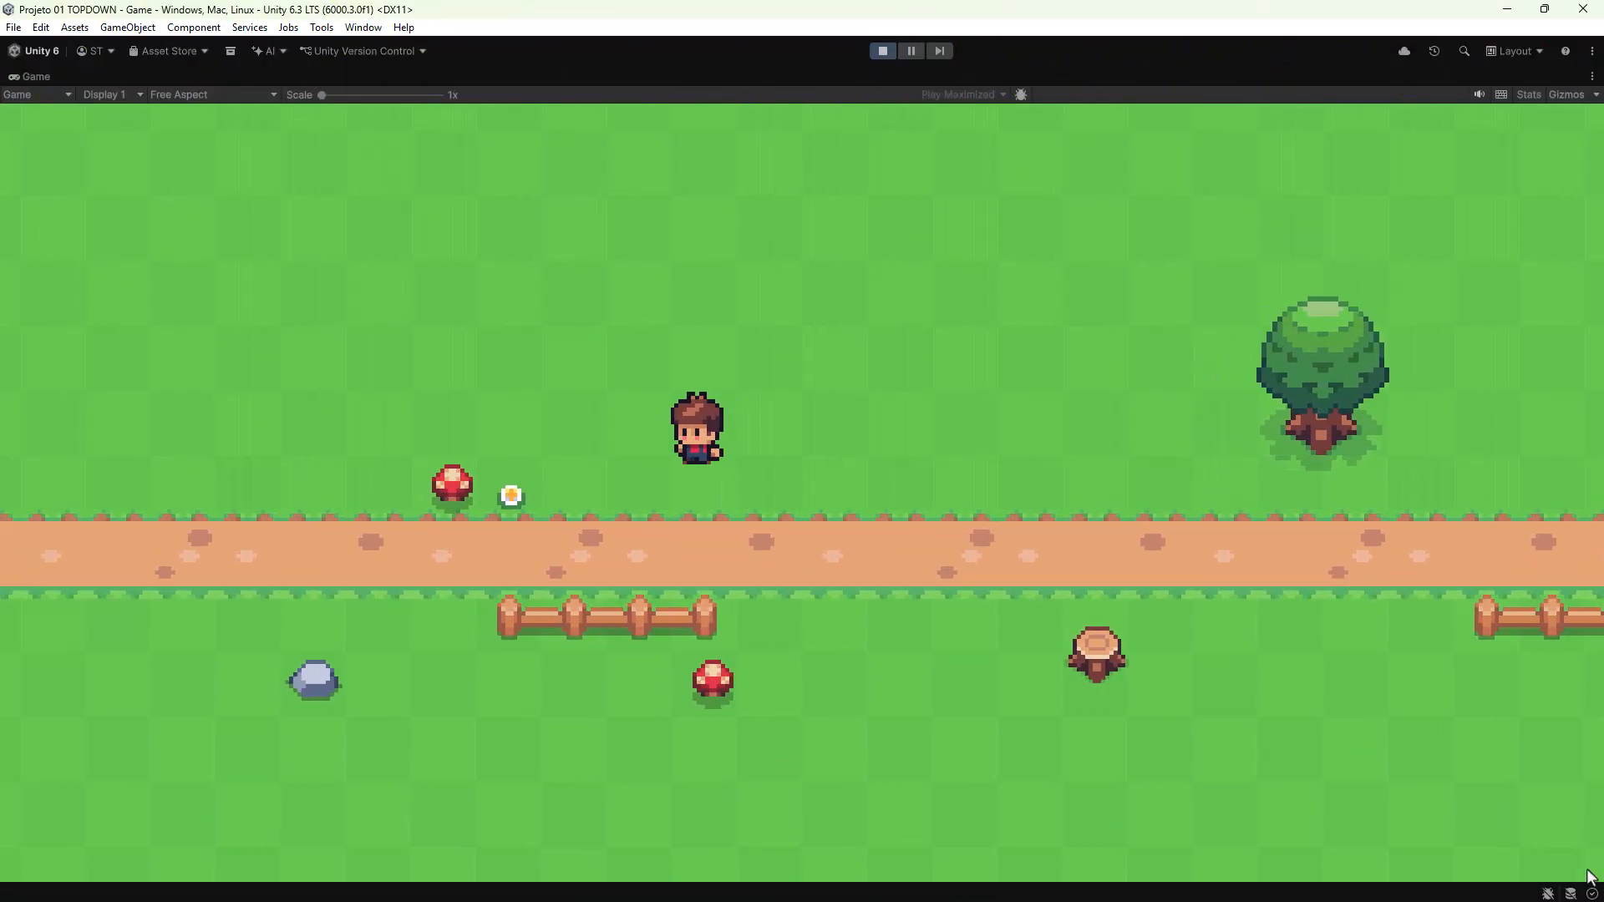
key("s")
key("d")
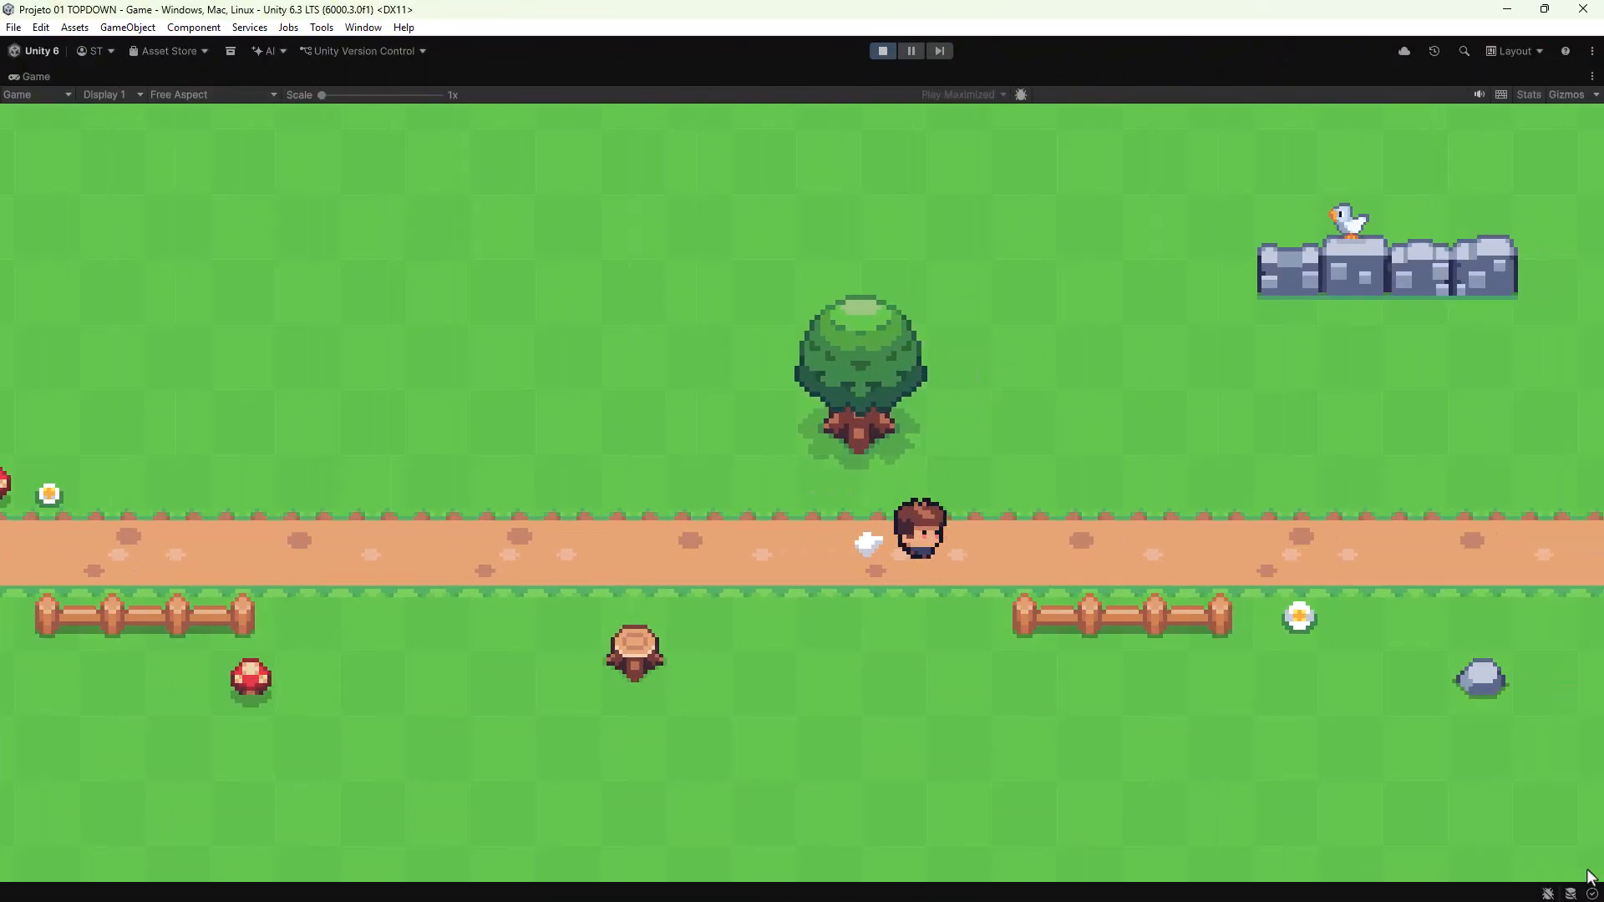
key("a")
key("w")
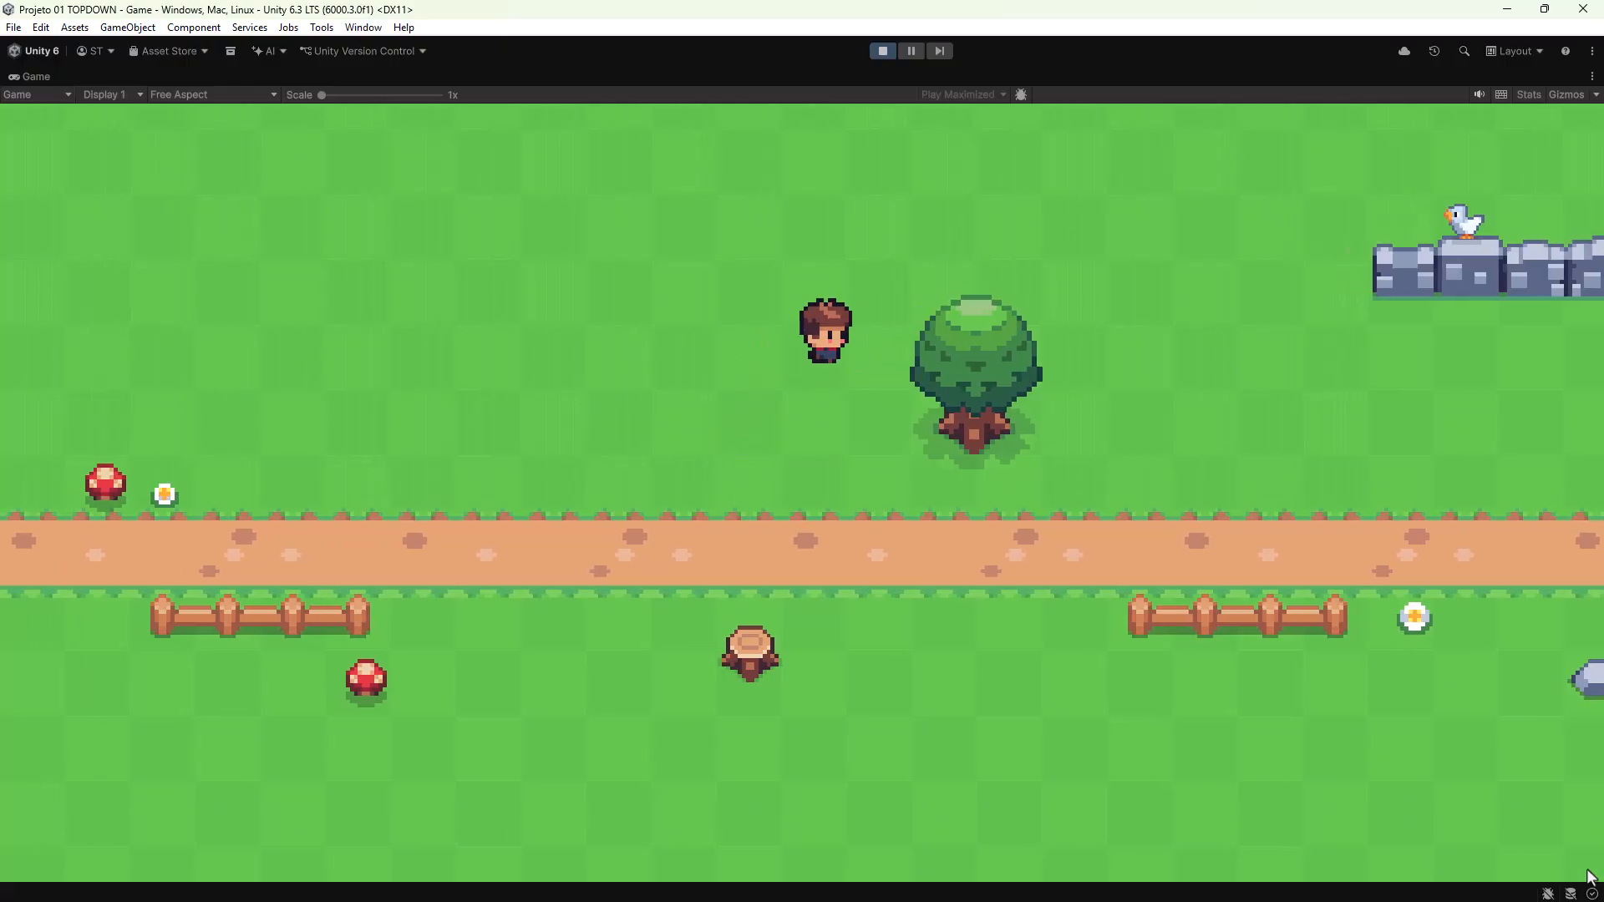
Step: Walk the character around the large tree to test how it passes behind and in front of the trunk
key("d")
key("s")
key("a")
key("s")
key("d")
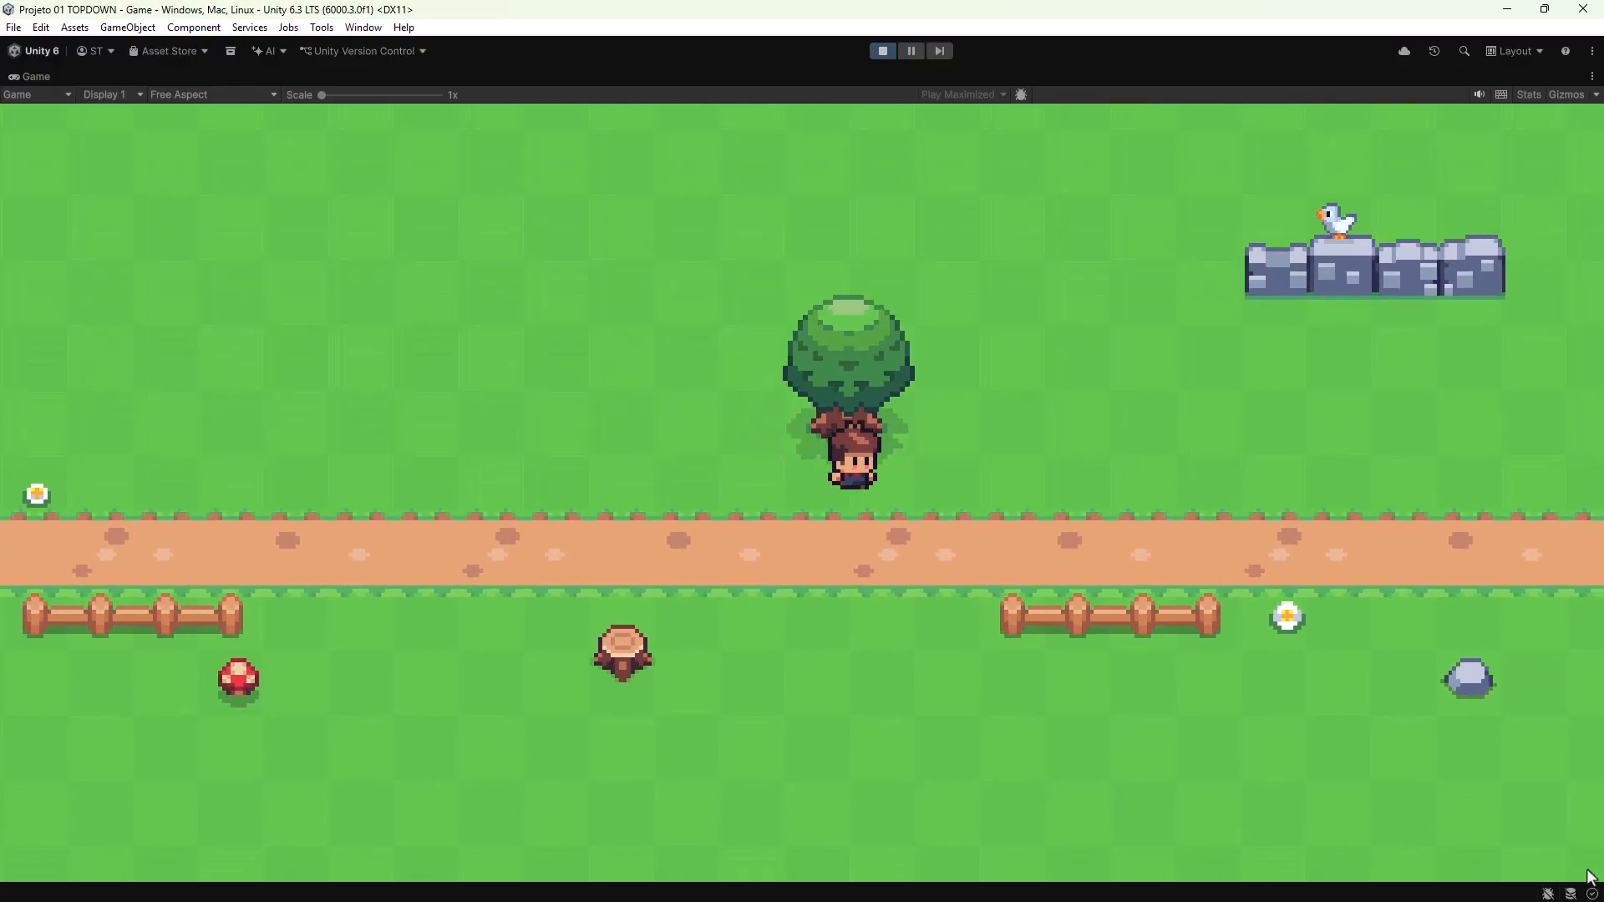
key("w")
key("a")
key("s")
key("d")
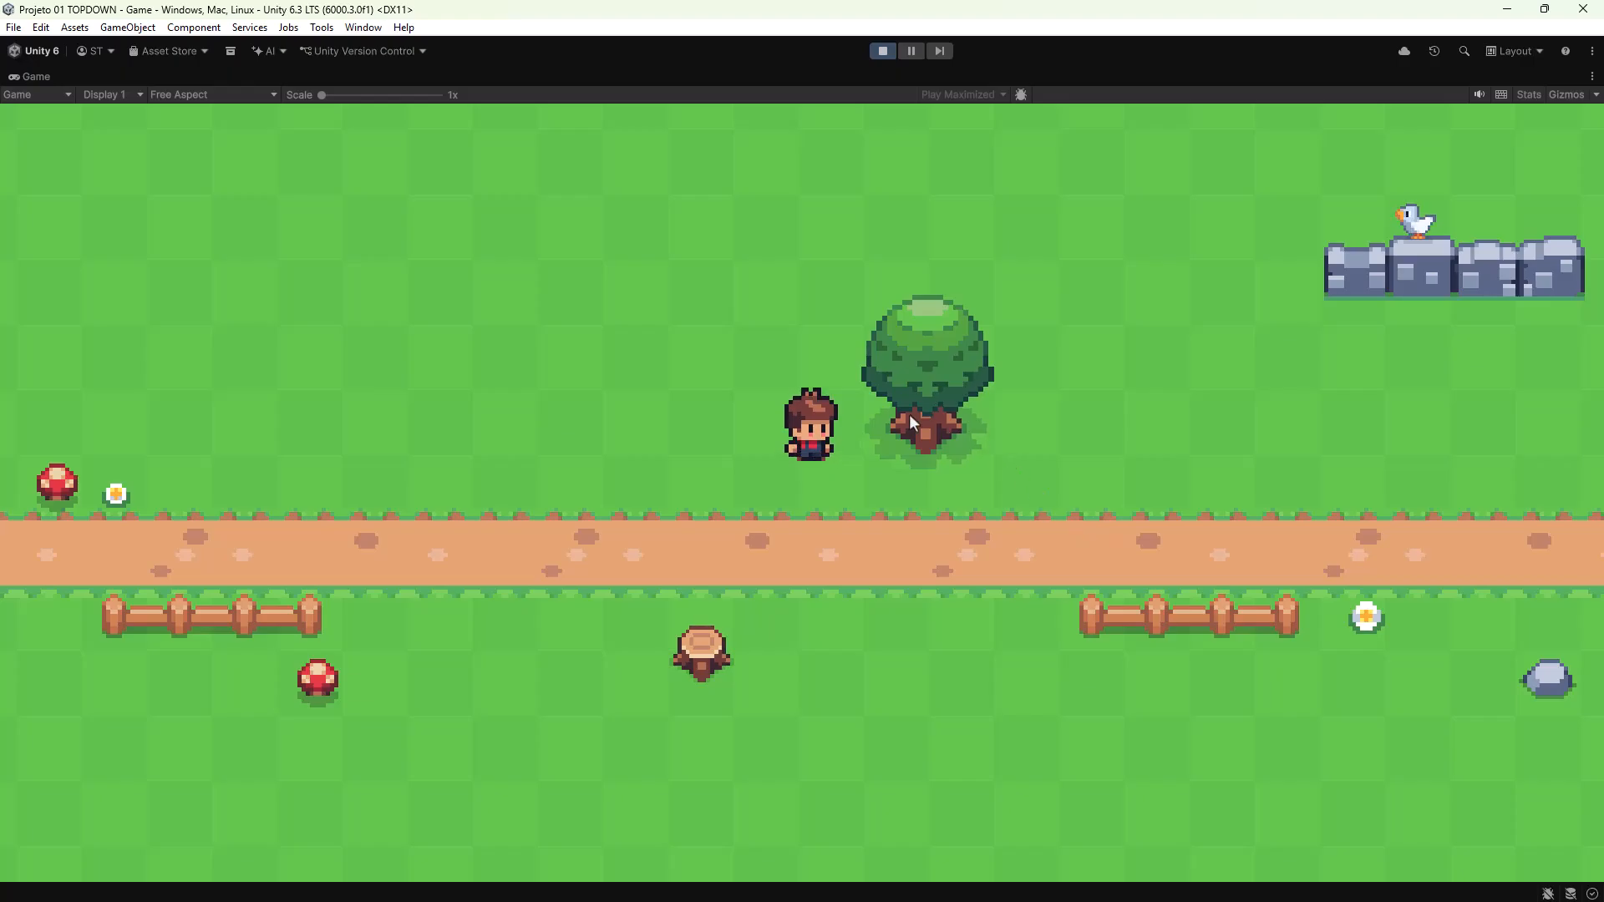
Step: Stand beside the large tree and strike it repeatedly with the axe to test the chopping action
key("a")
left_click(909, 423)
left_click(905, 415)
left_click(905, 415)
left_click(905, 416)
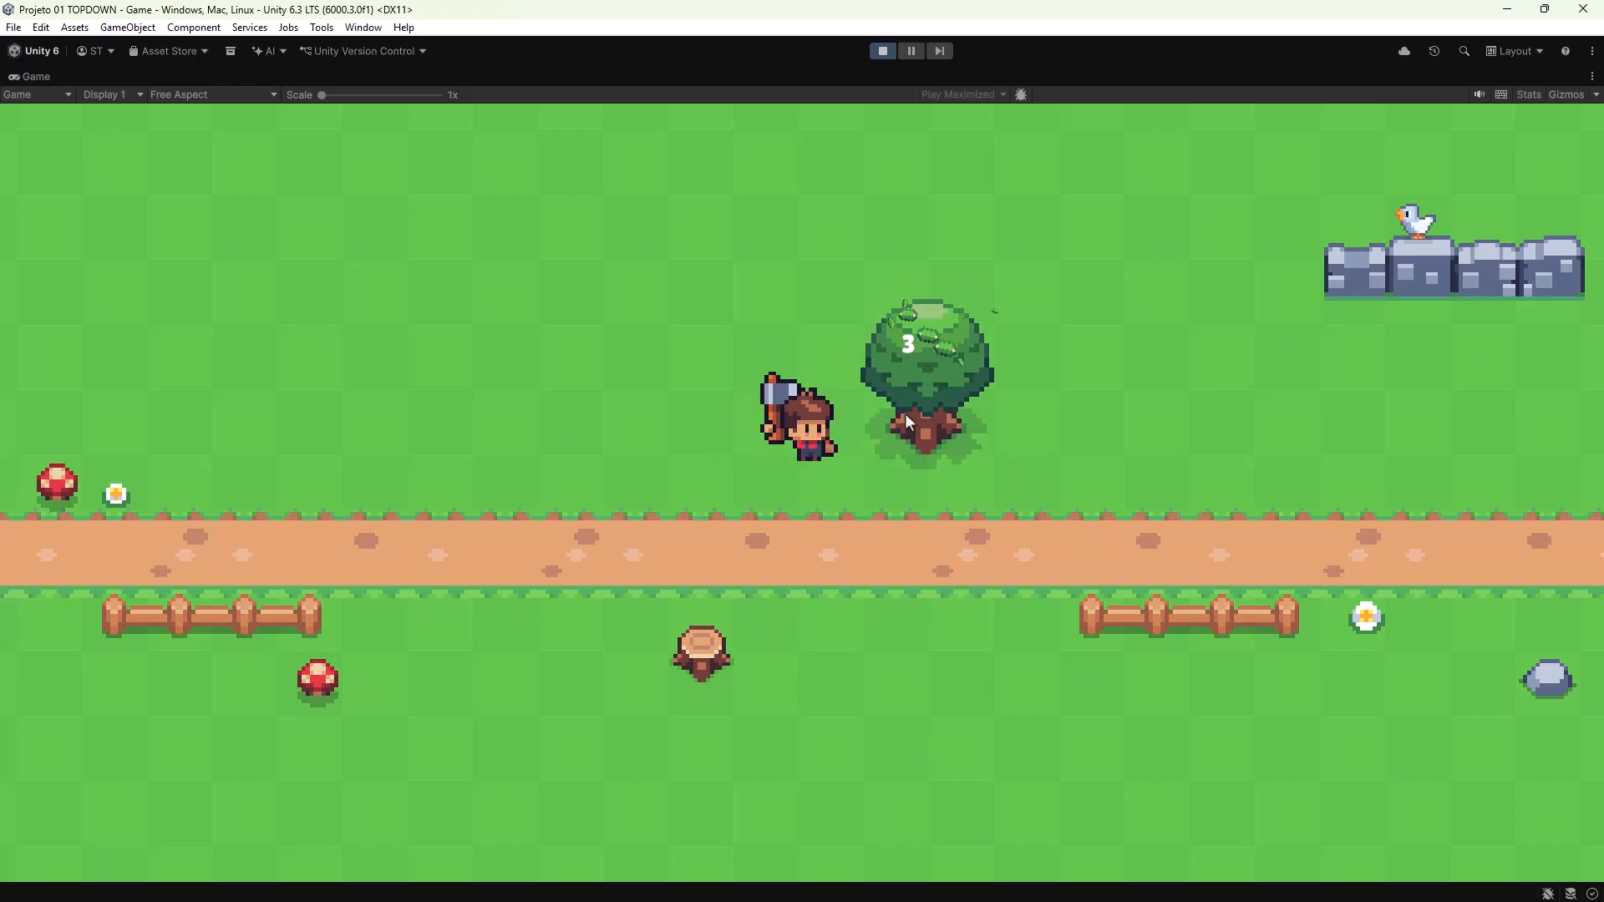
left_click(906, 416)
left_click(907, 418)
left_click(906, 418)
left_click(907, 418)
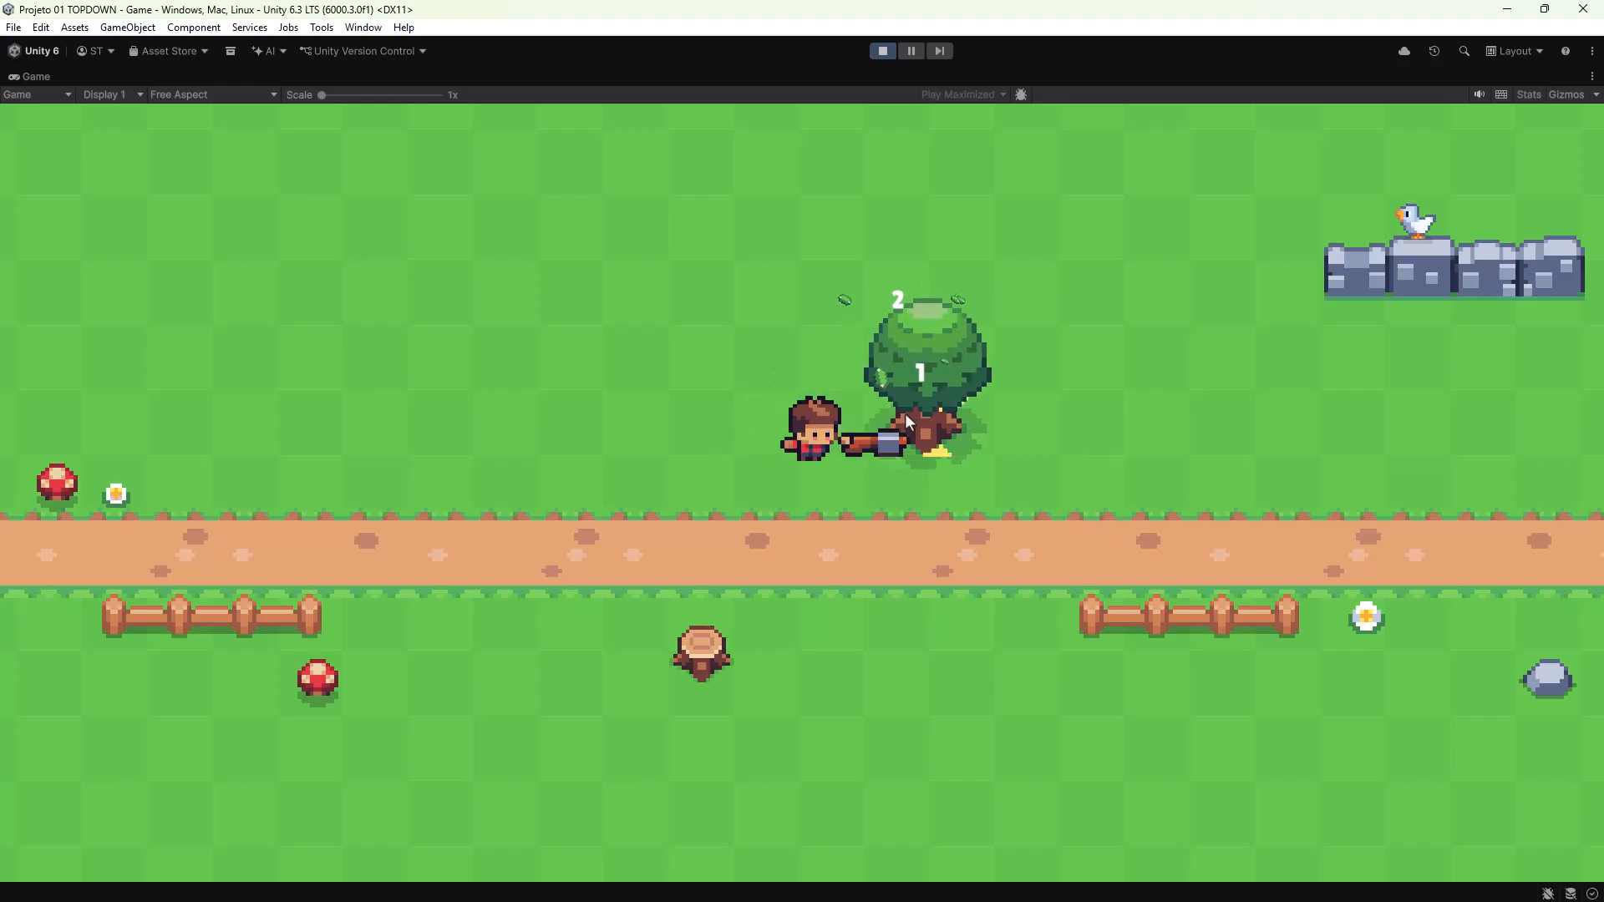
left_click(907, 418)
left_click(906, 416)
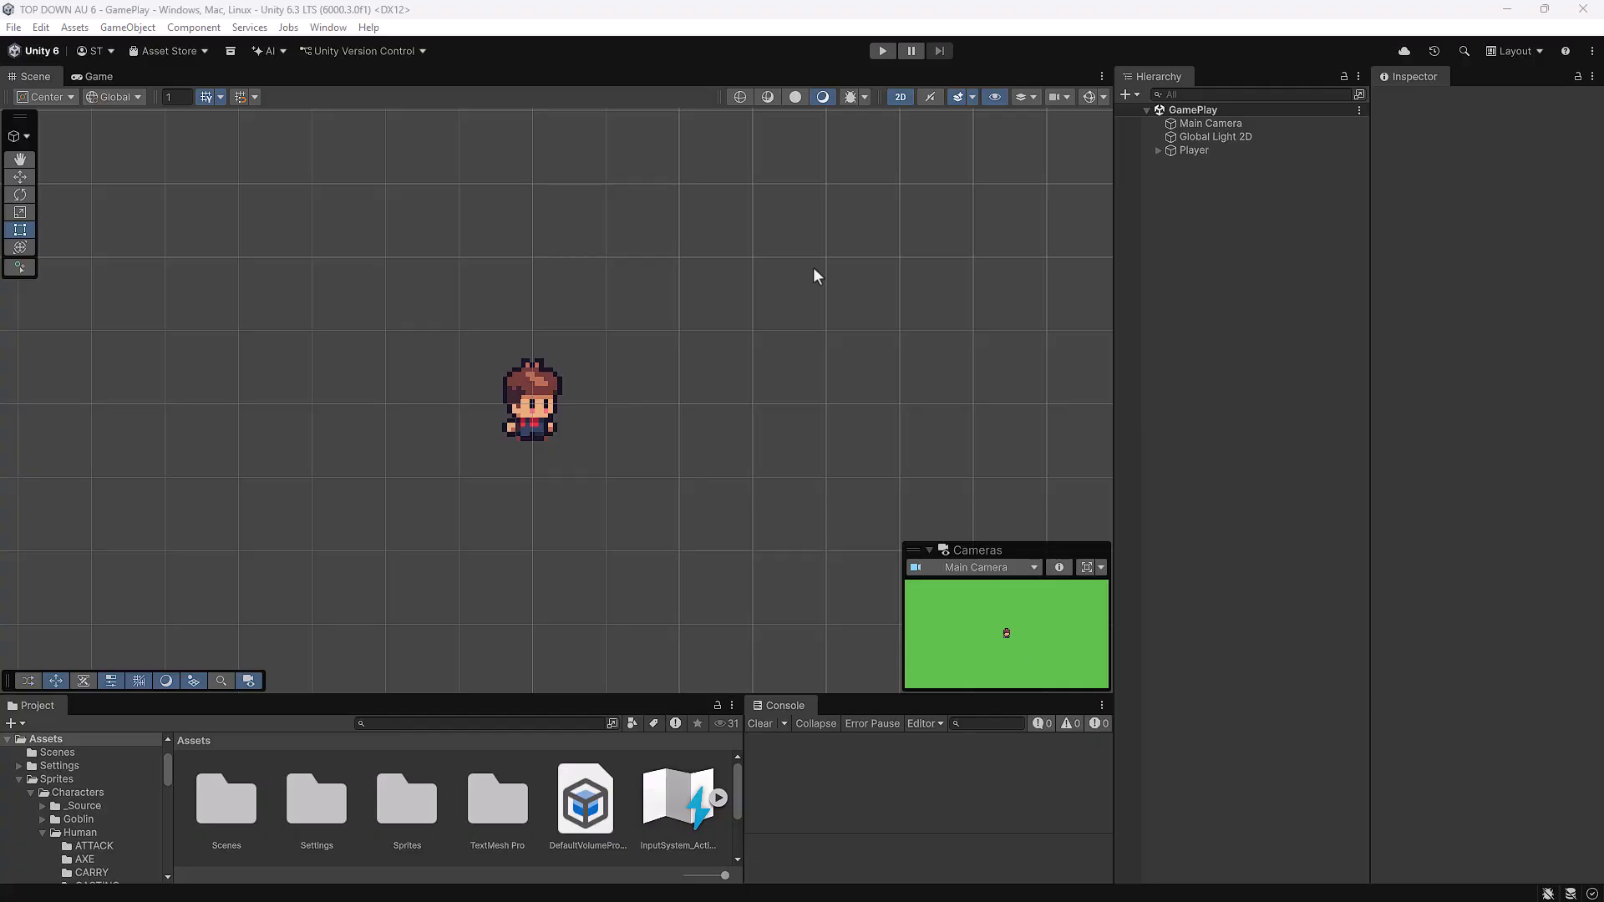
Step: Examine the Axes list of the Input Manager in the TOP DOWN AU 6 project settings
left_click(40, 28)
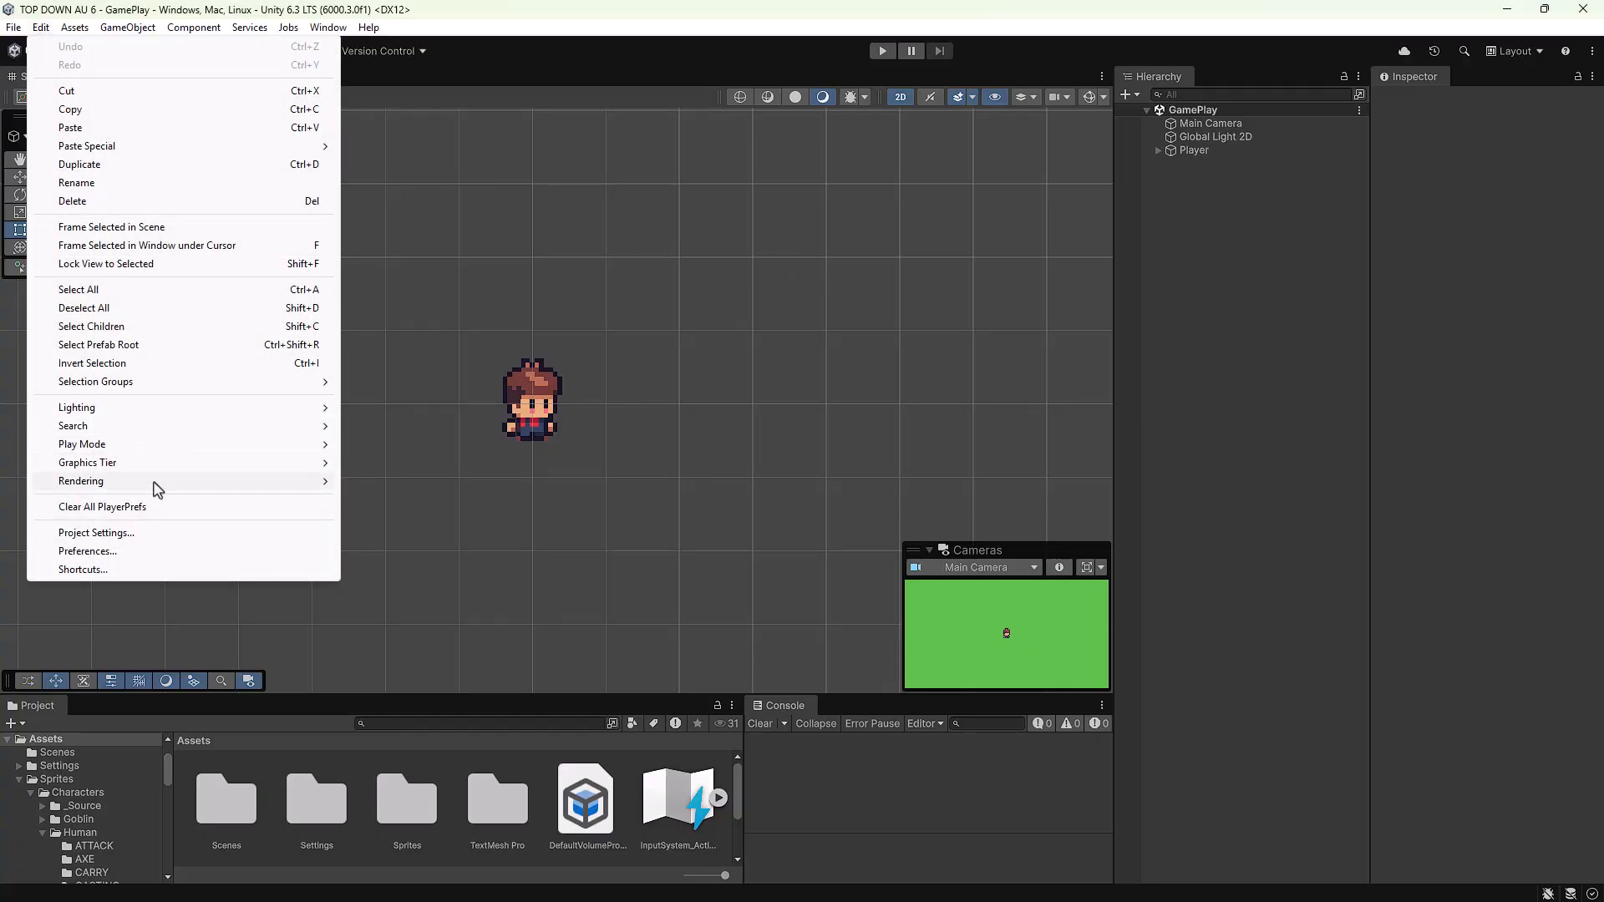
left_click(153, 538)
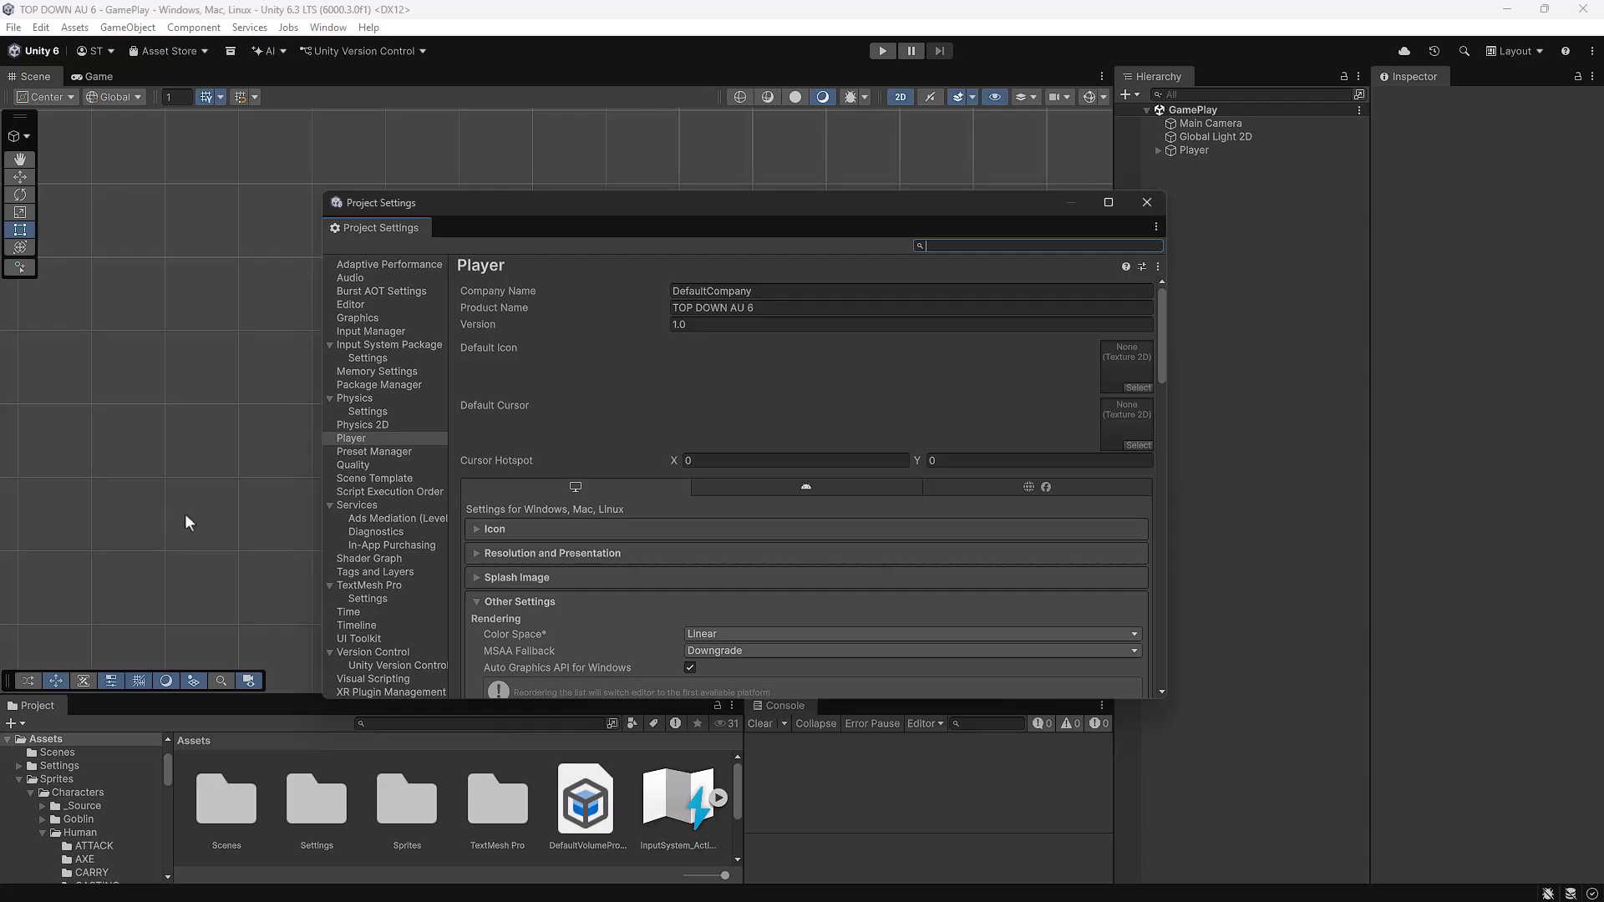
left_click(391, 330)
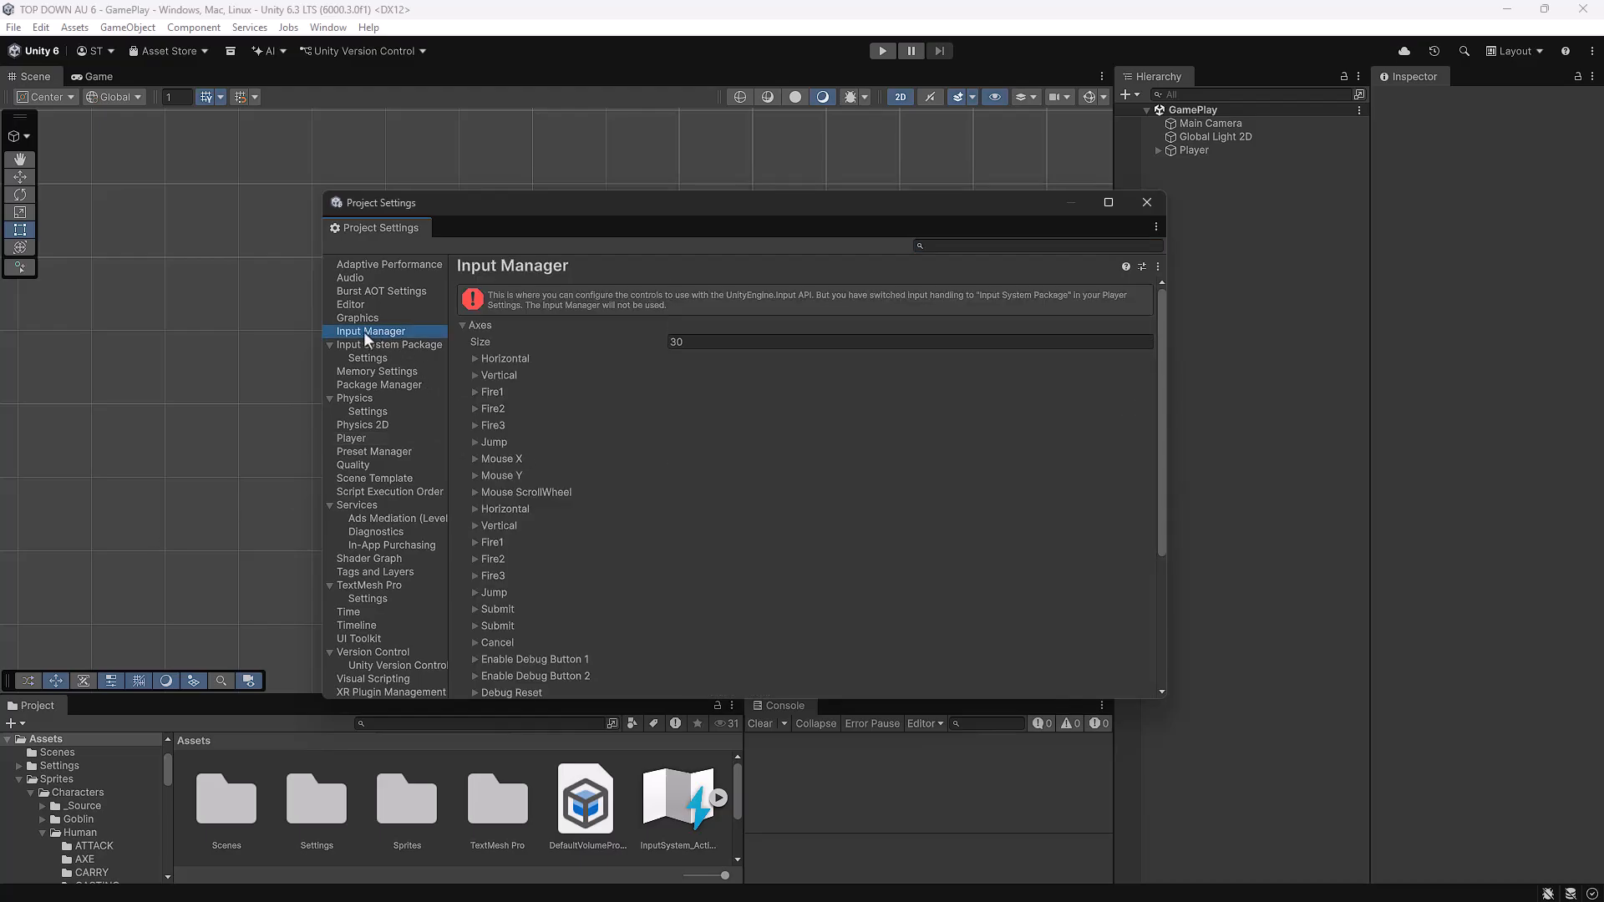
left_click(462, 327)
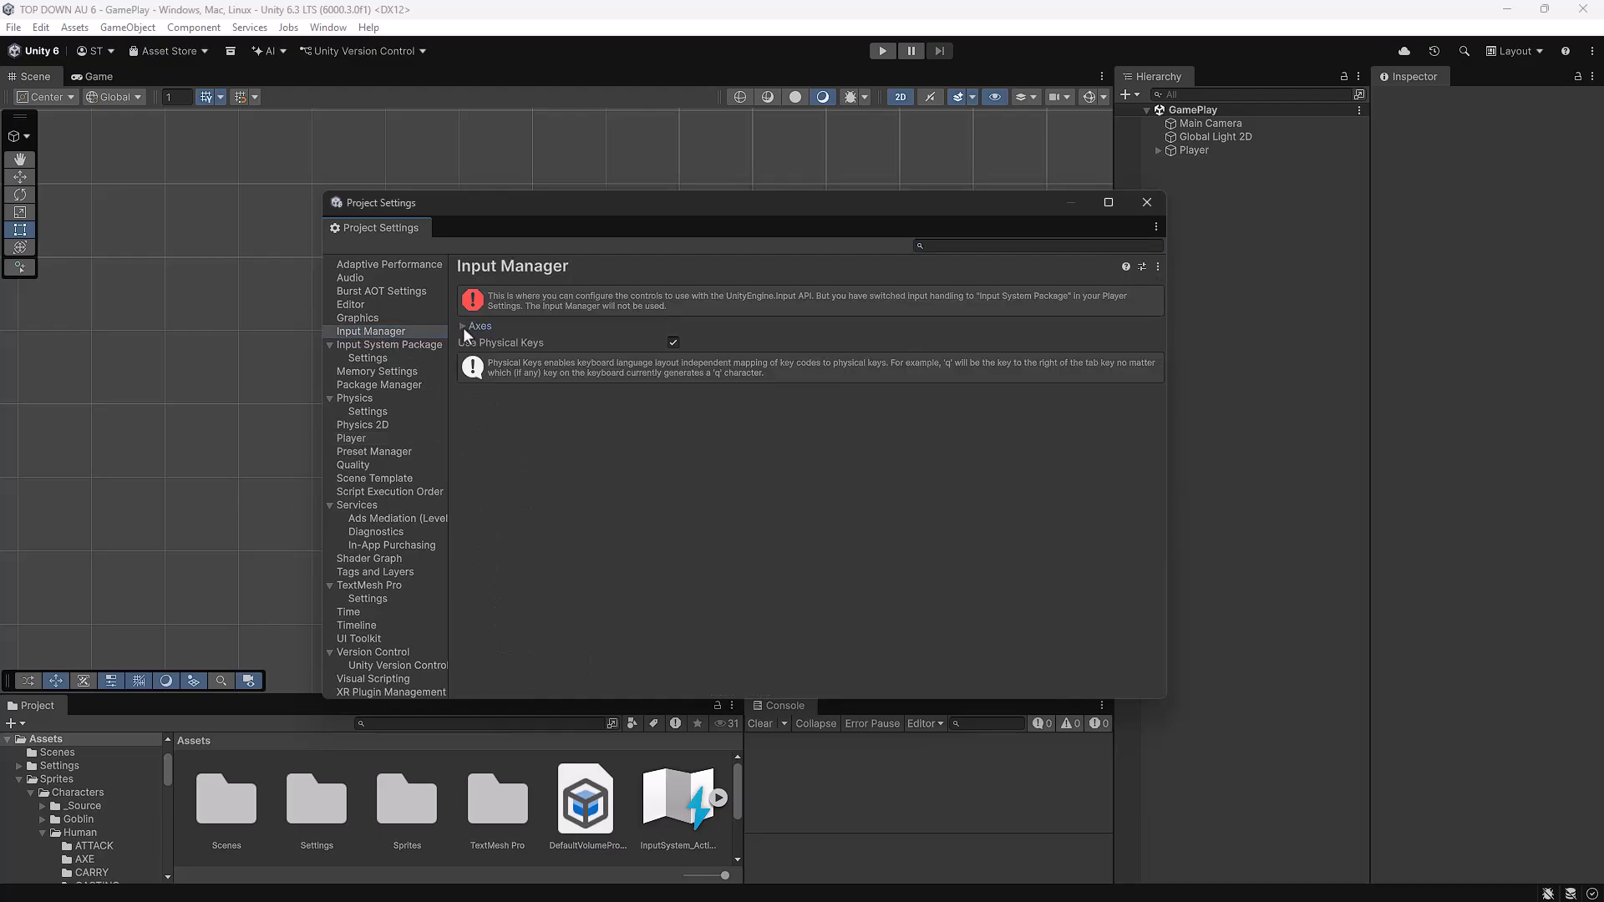
left_click(463, 326)
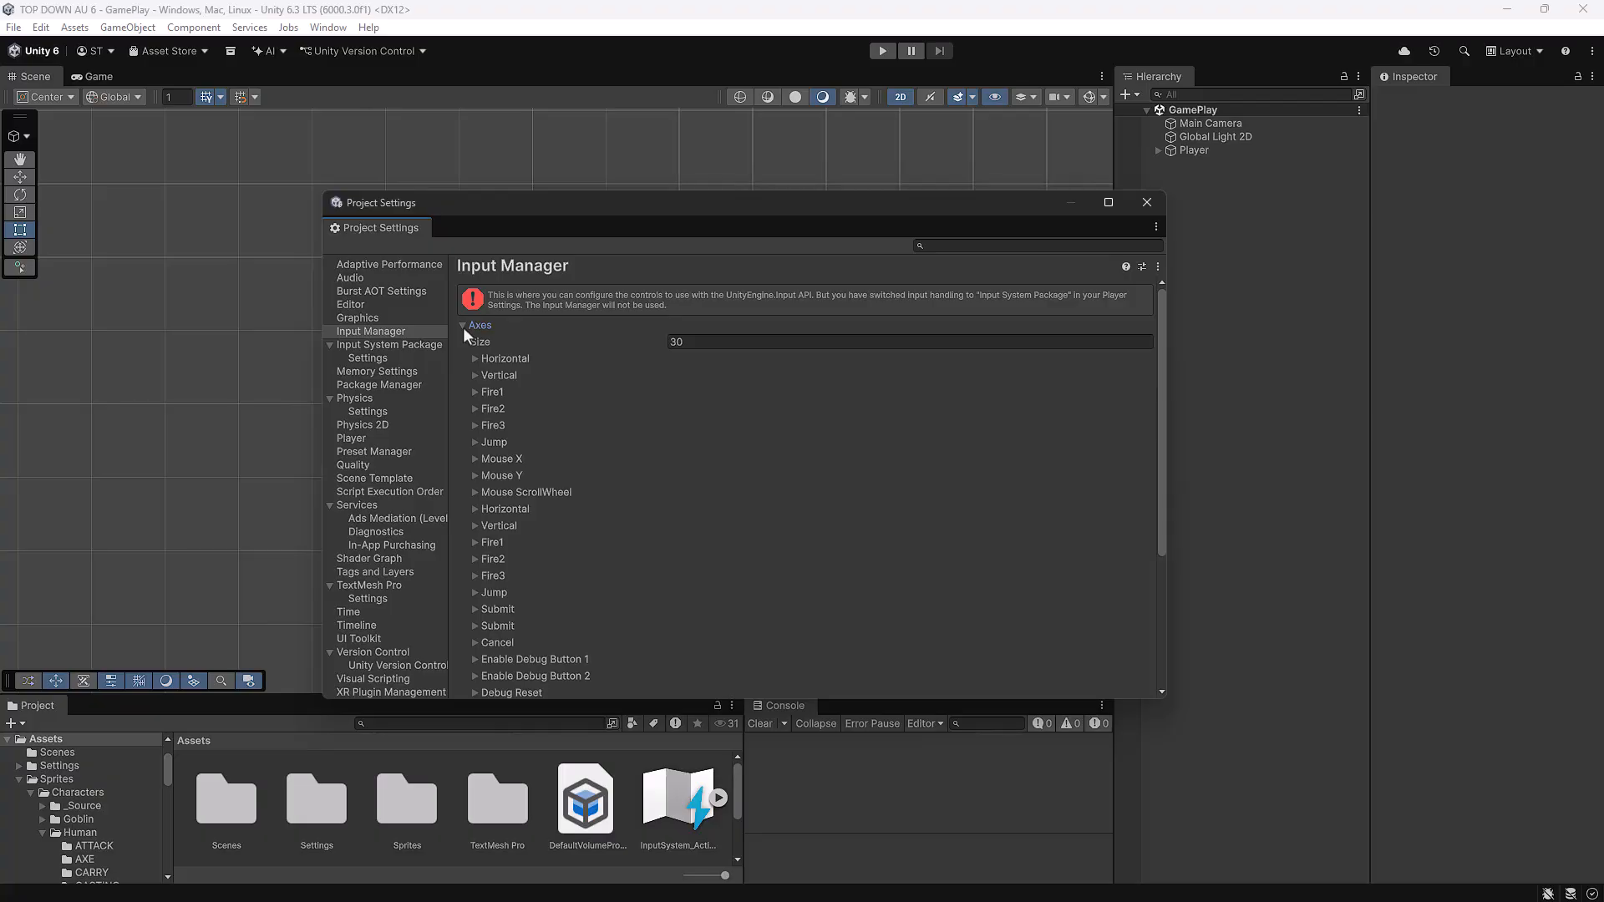
Step: Review the Active Input Handling options in the Player settings, keep Input System Package (New), and close the project settings
left_click(356, 440)
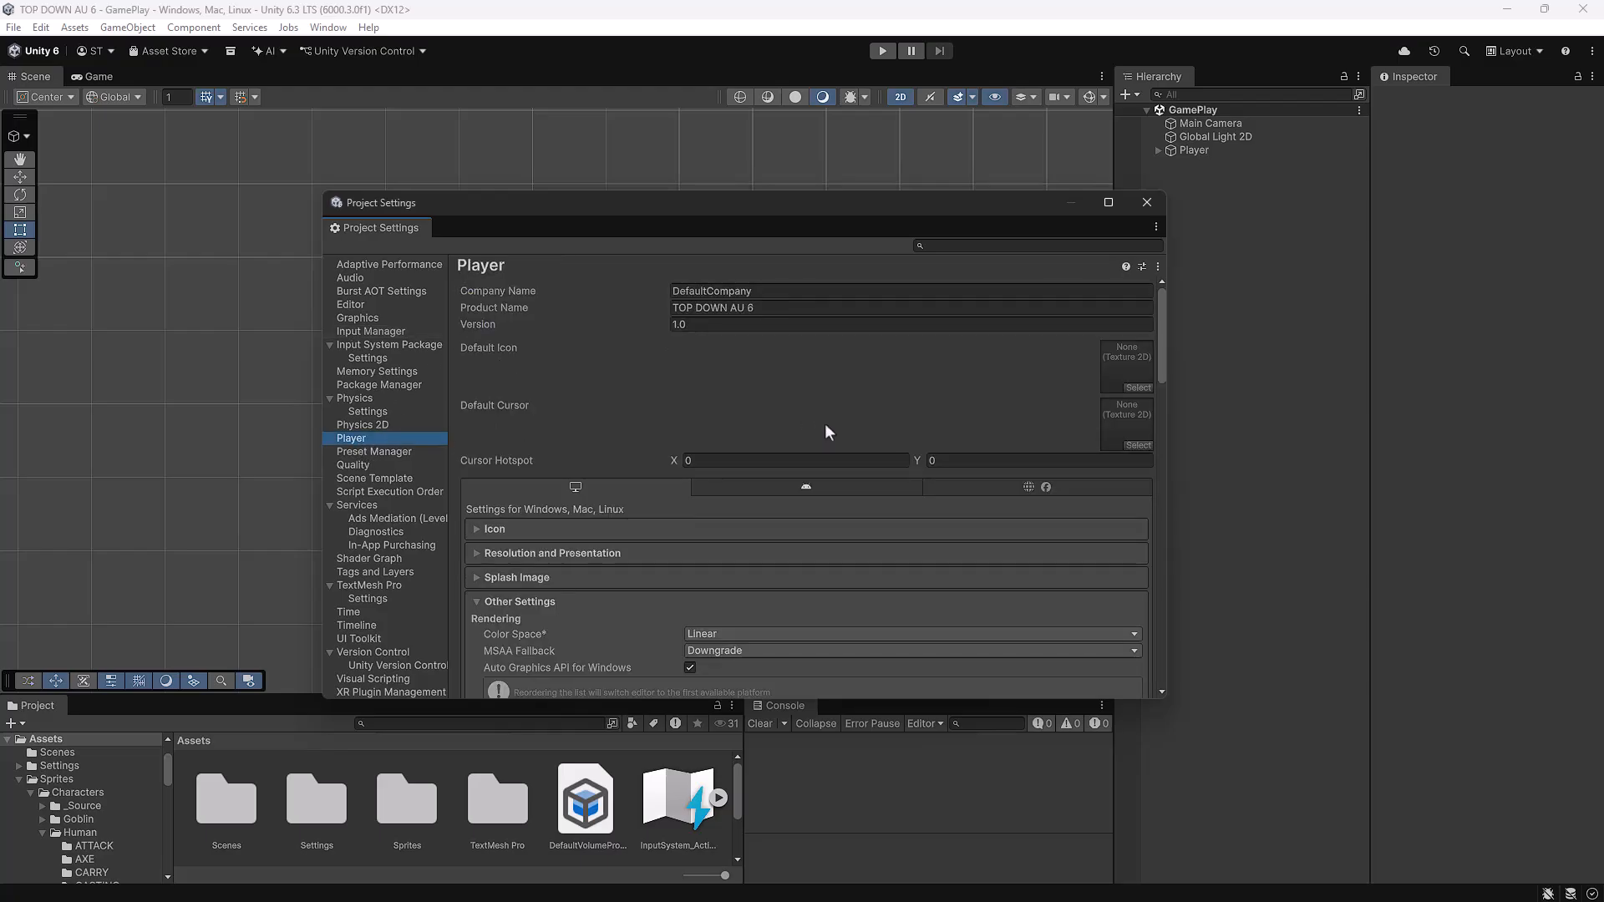
left_click_drag(1160, 324, 1133, 535)
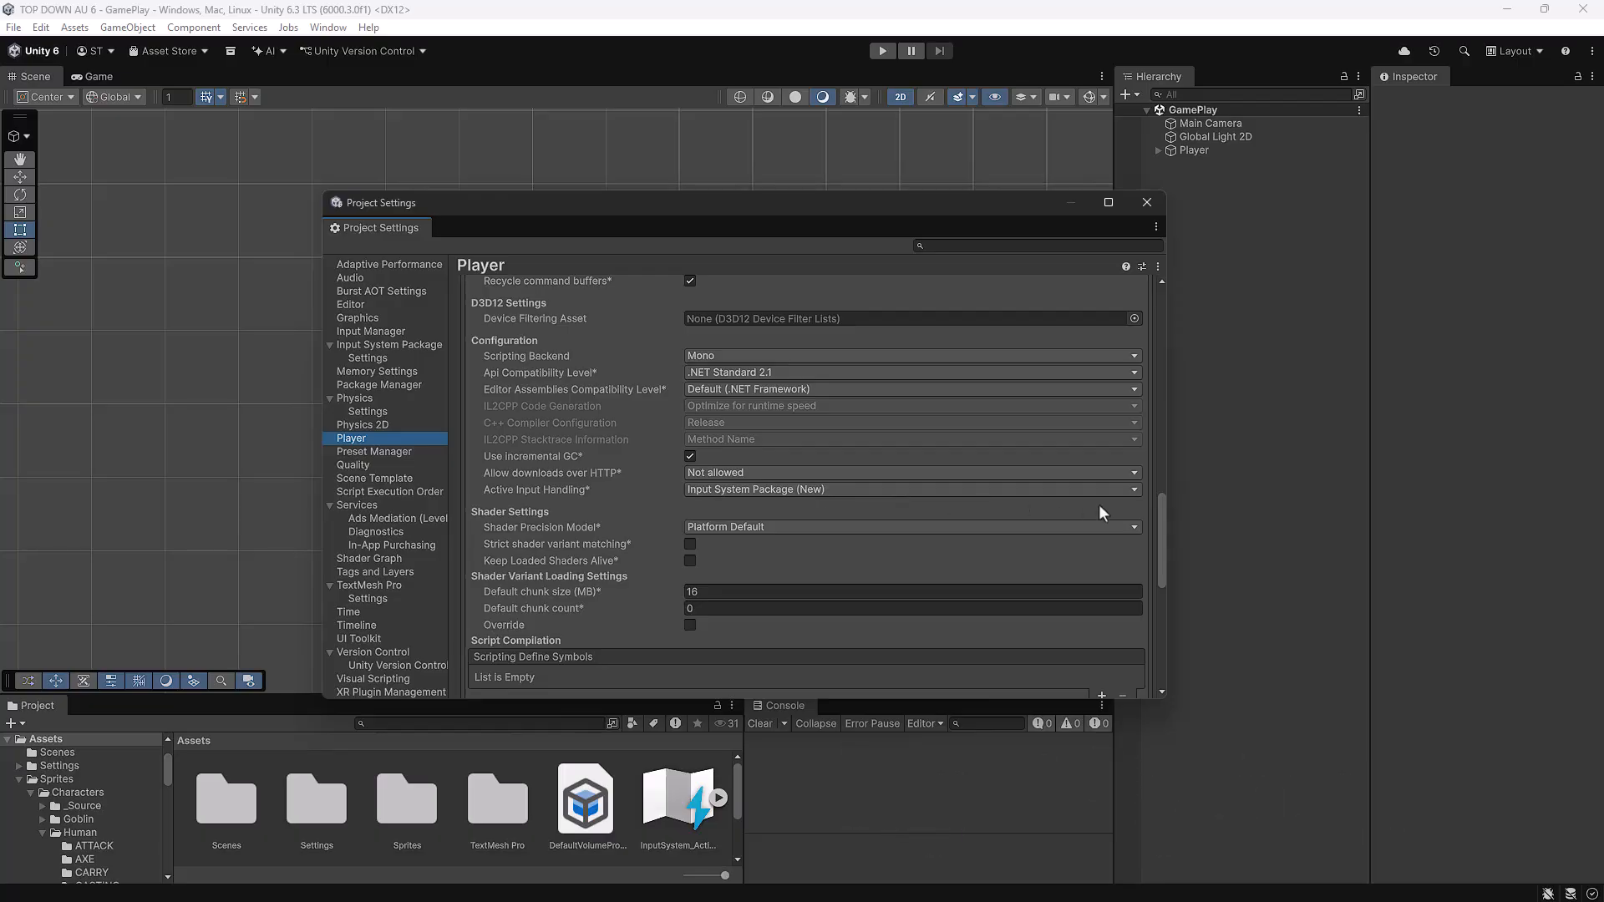
left_click(1134, 490)
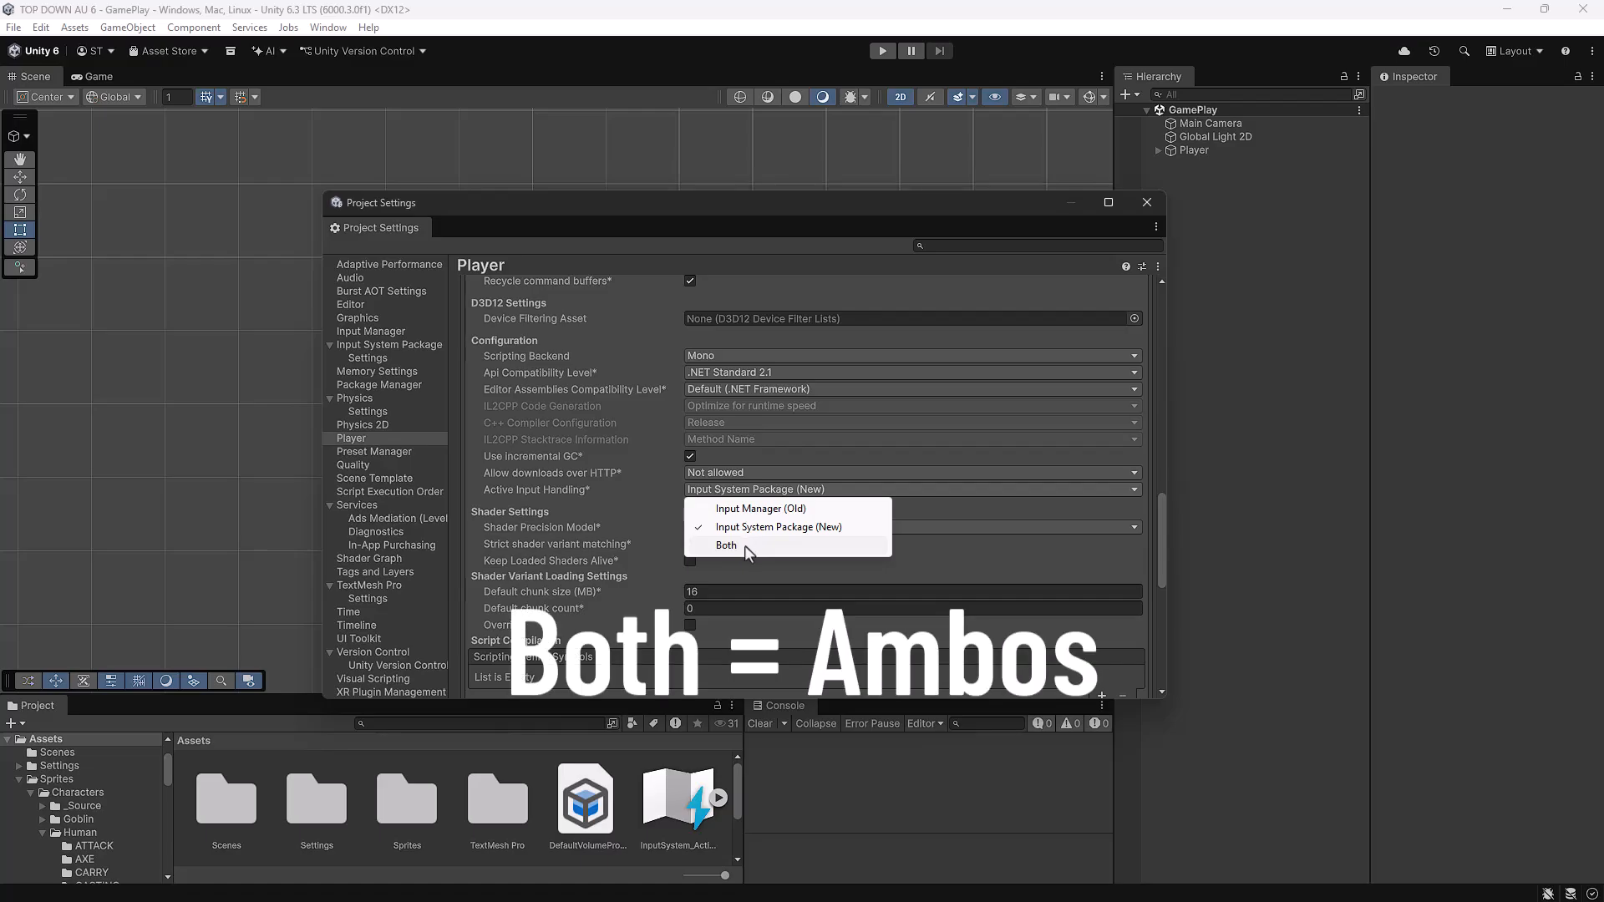
left_click(832, 535)
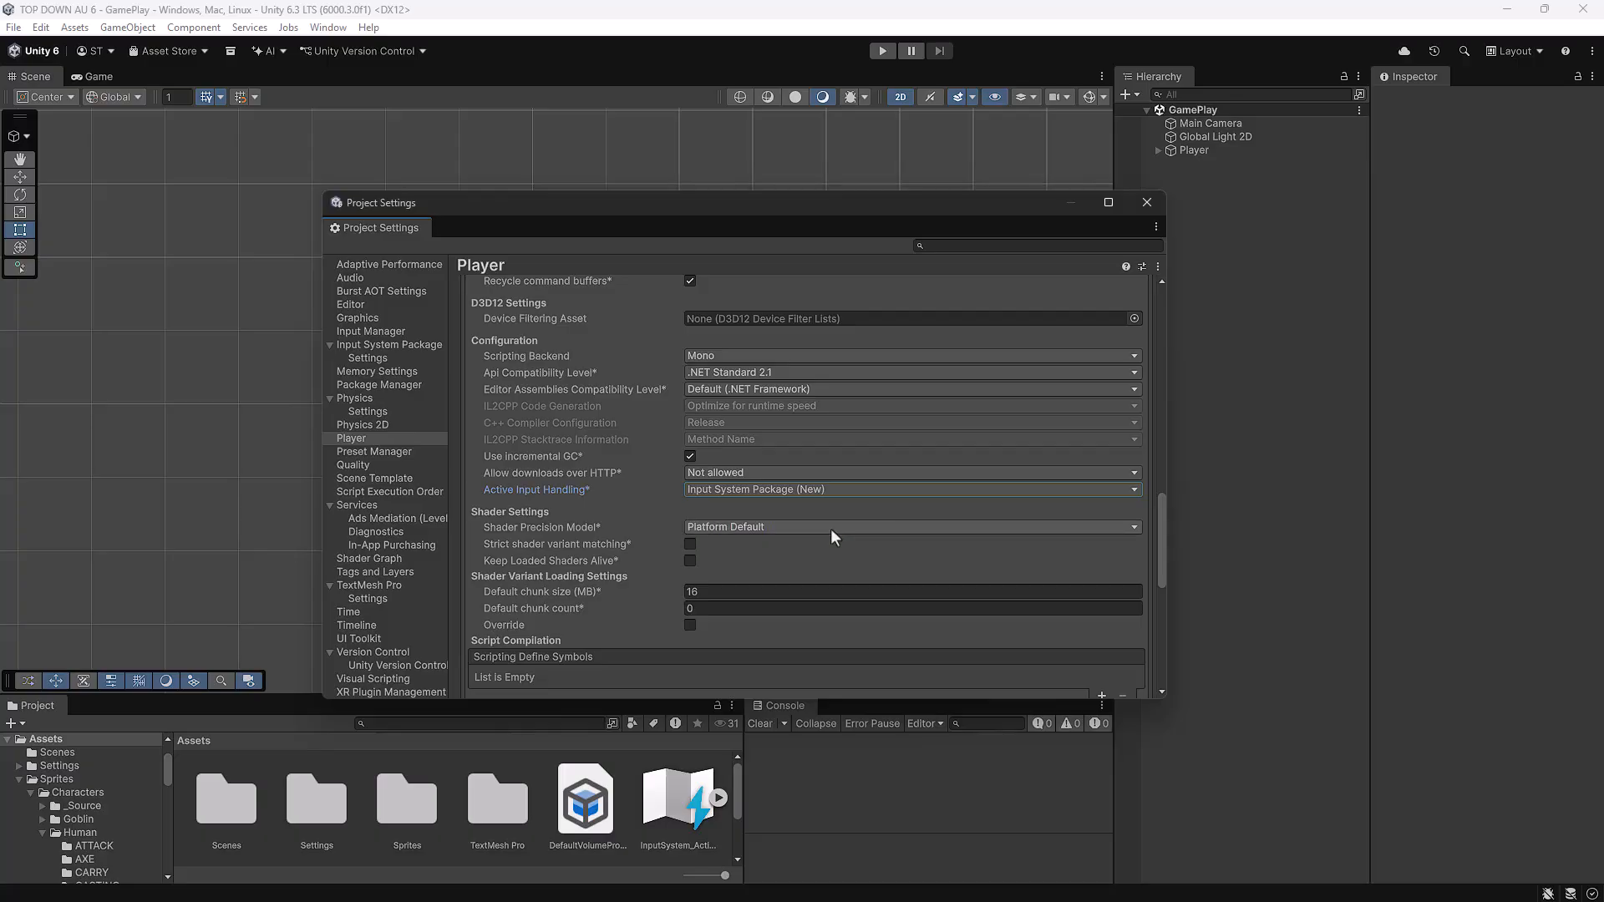
left_click(1145, 203)
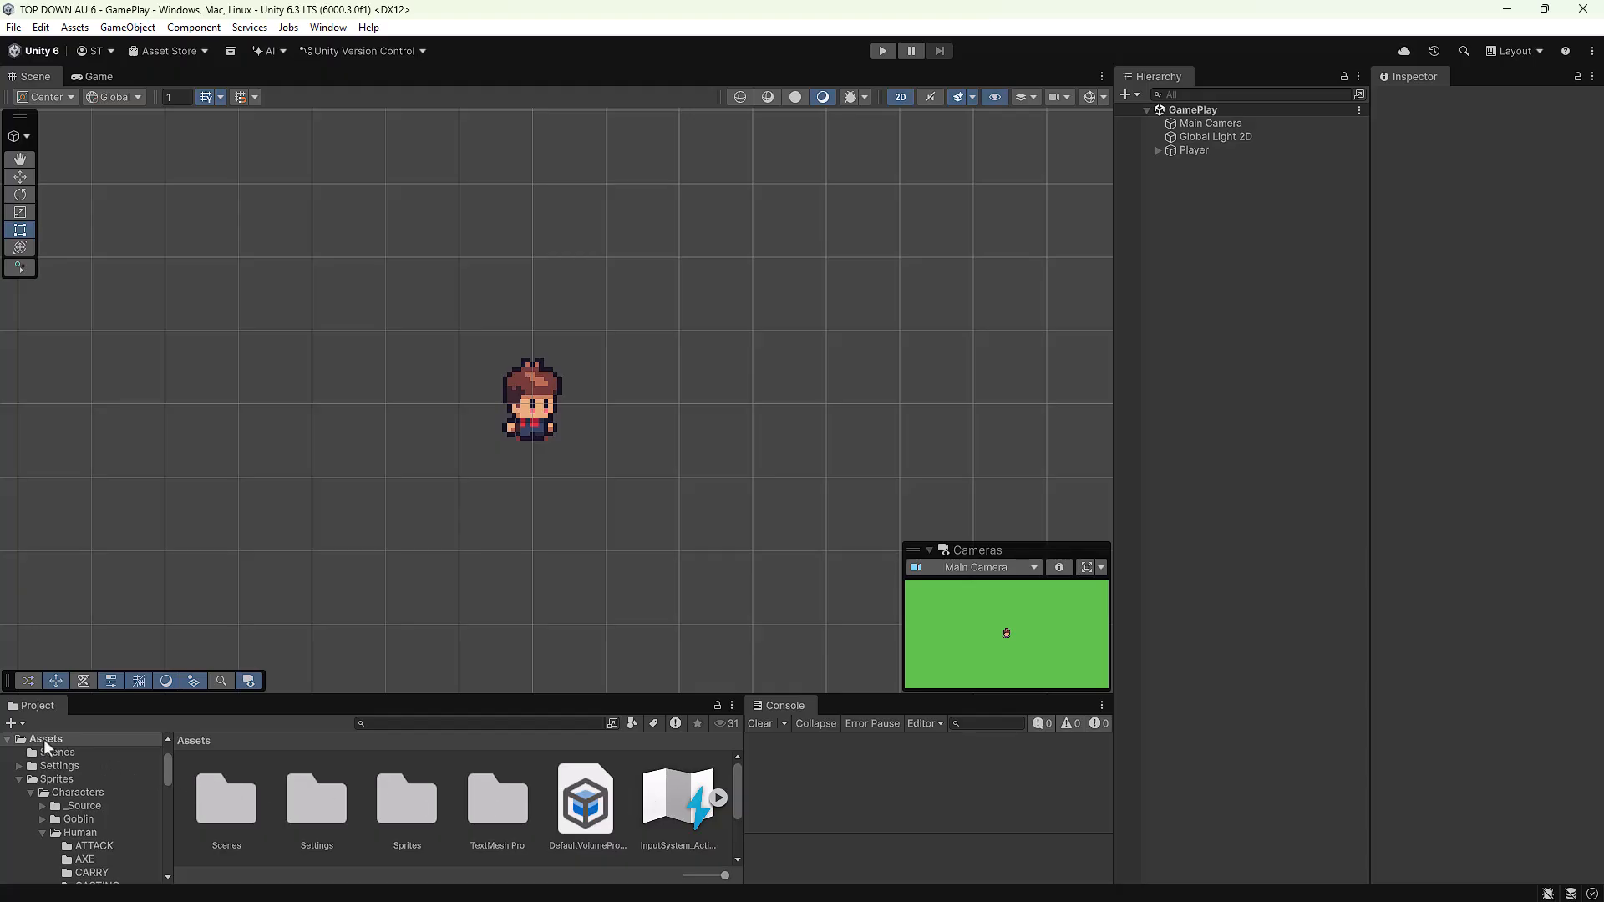
Step: Review the default action maps and actions of the InputSystem_Actions asset in the Input Actions Editor, and close the editor
left_click(678, 798)
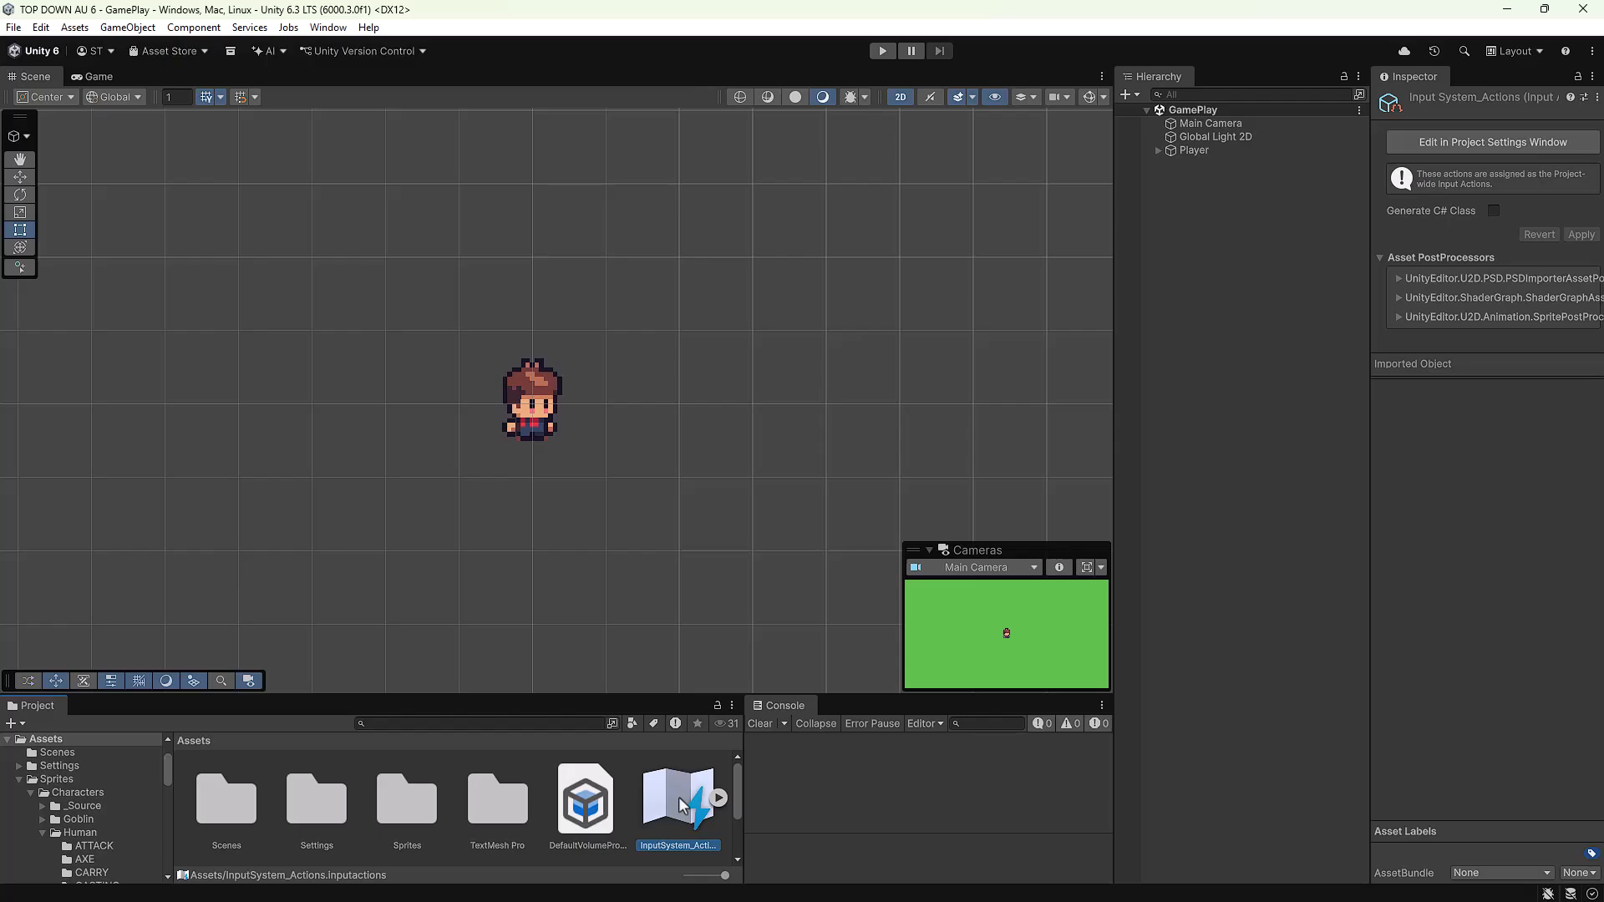
double_click(679, 795)
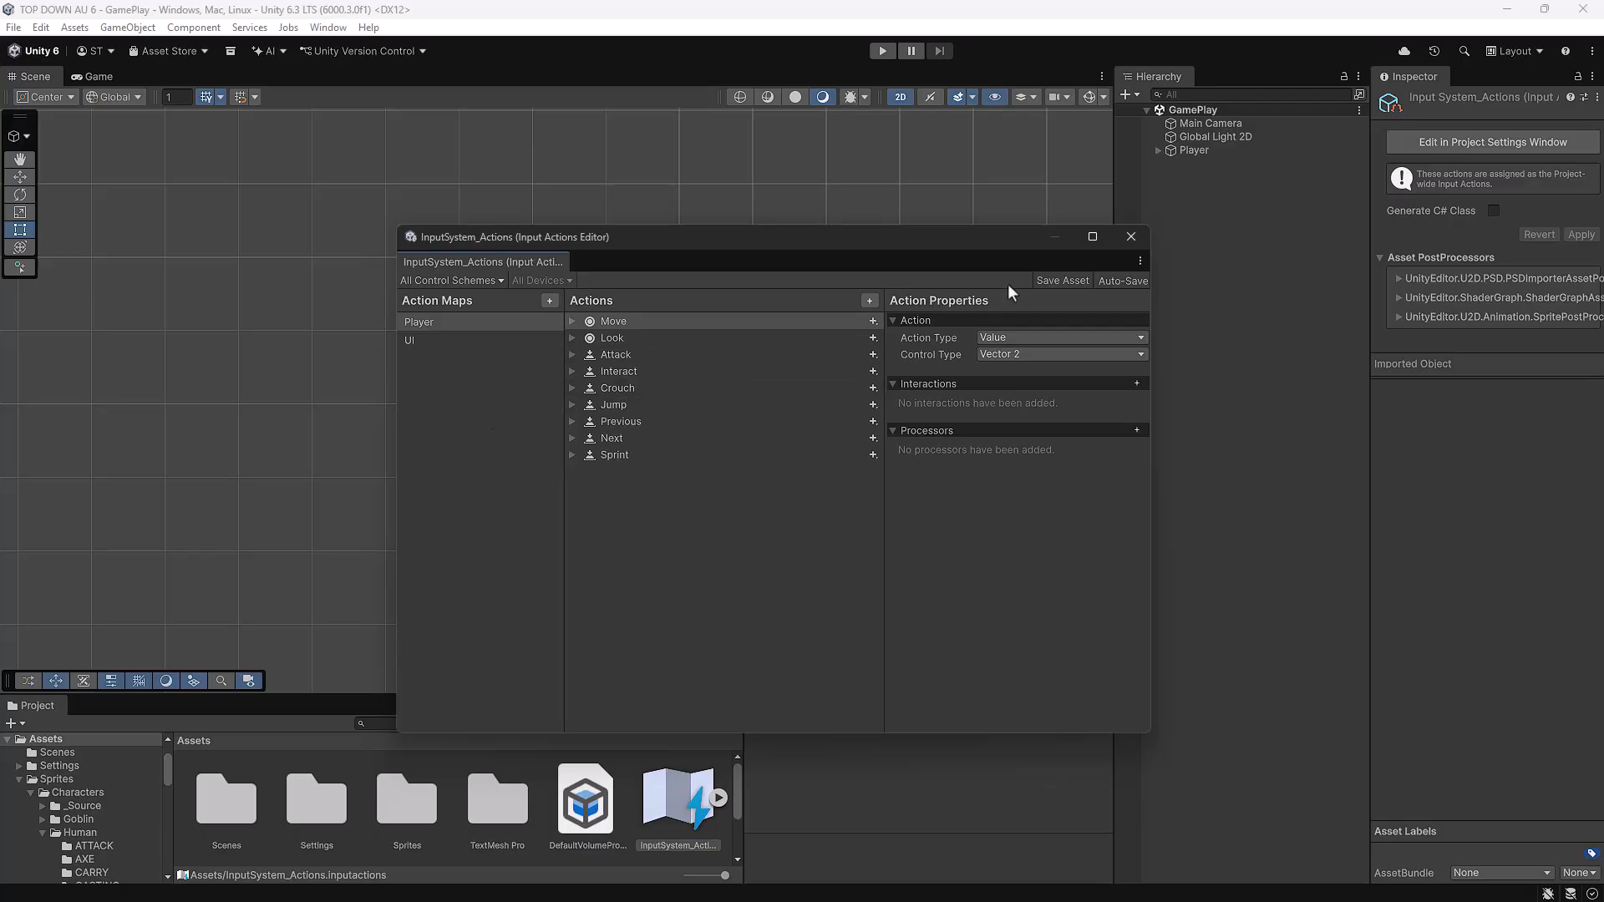
left_click(1132, 237)
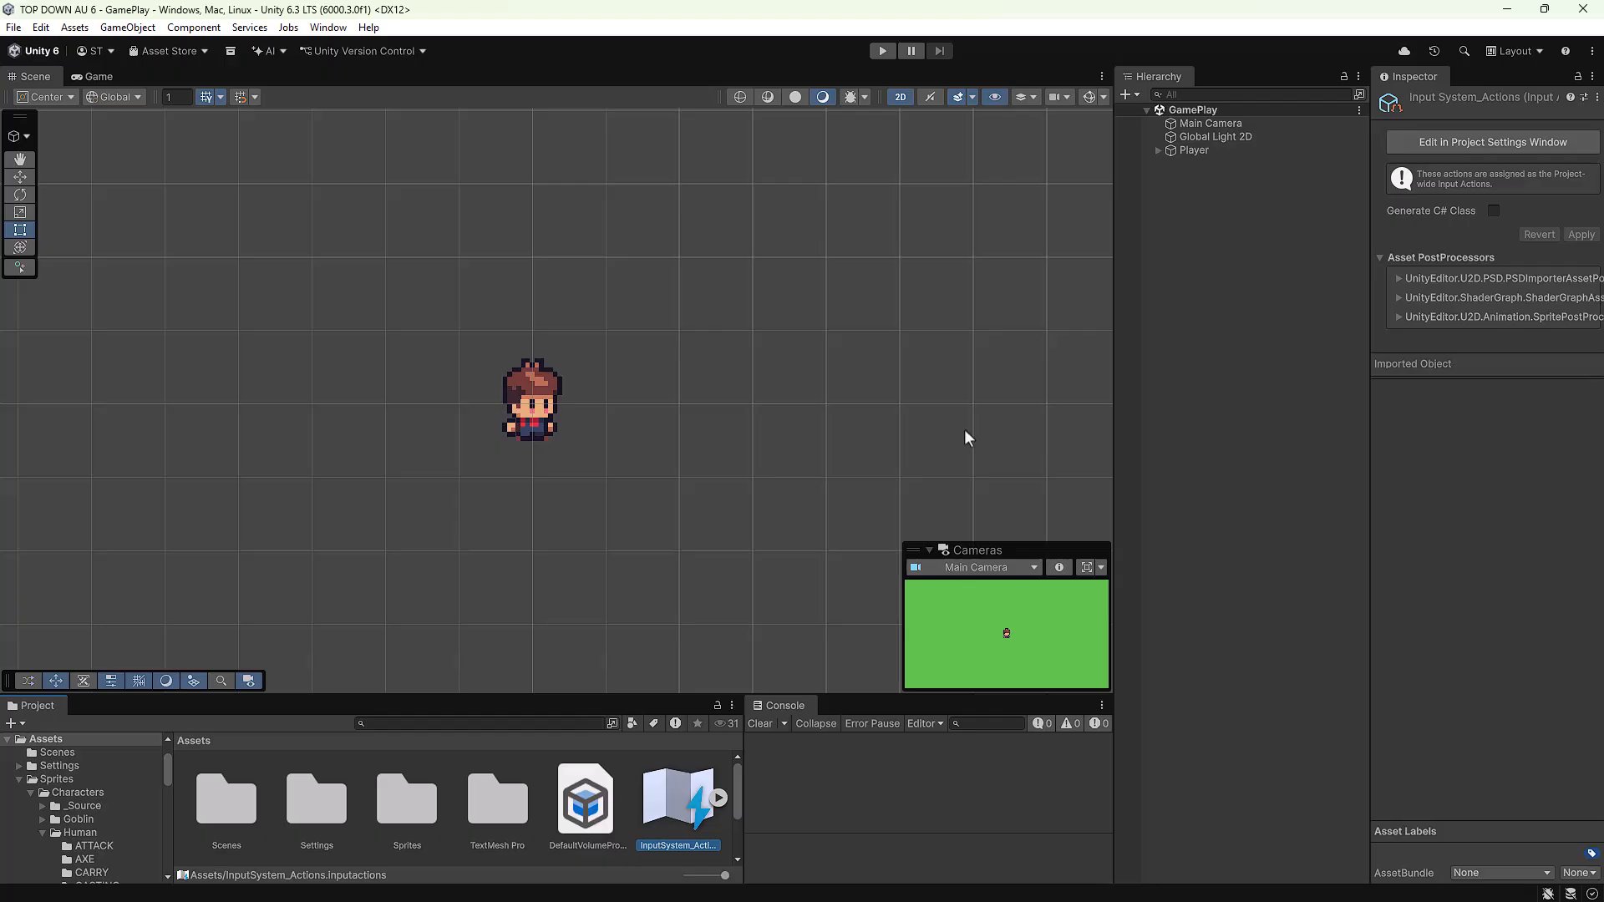
Step: Delete the default InputSystem_Actions asset from the Assets folder
right_click(672, 792)
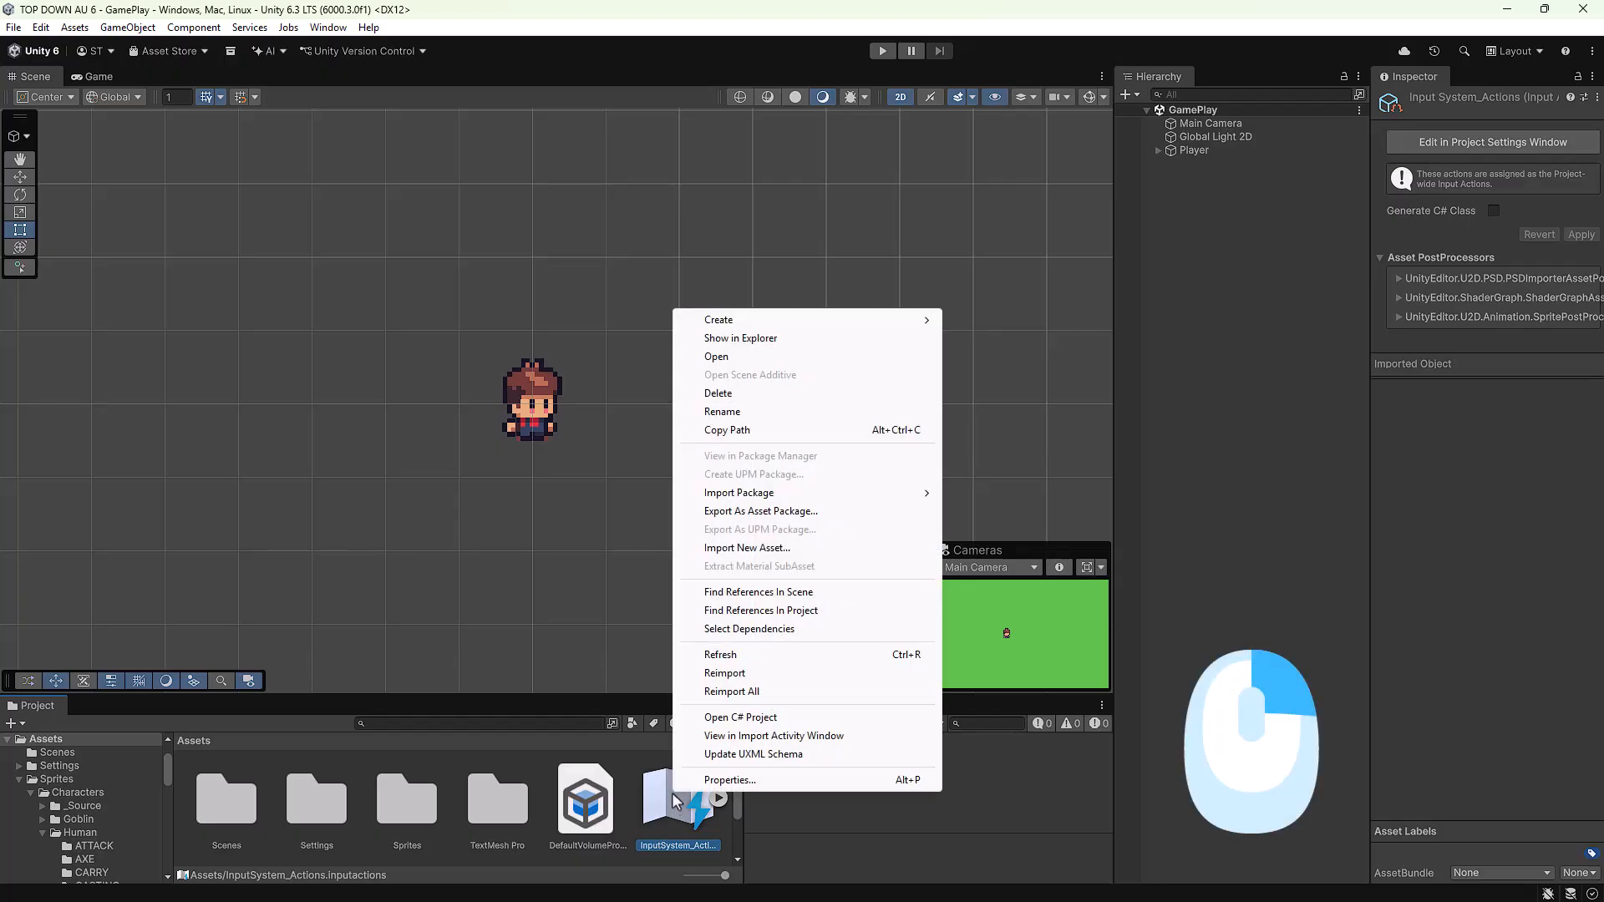
left_click(809, 396)
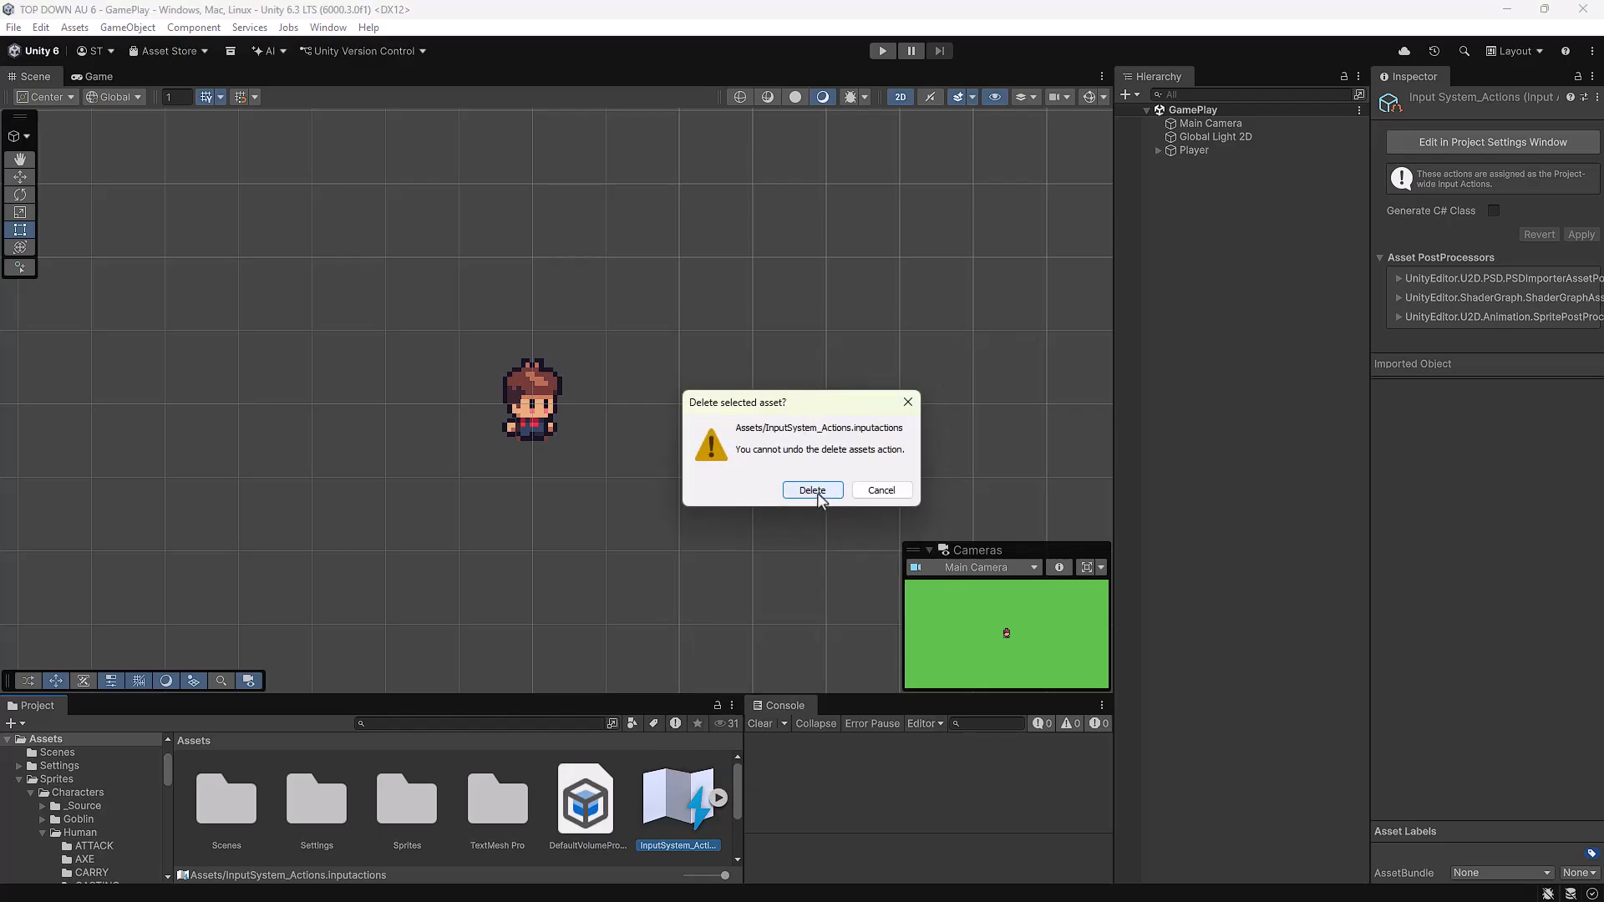
left_click(812, 491)
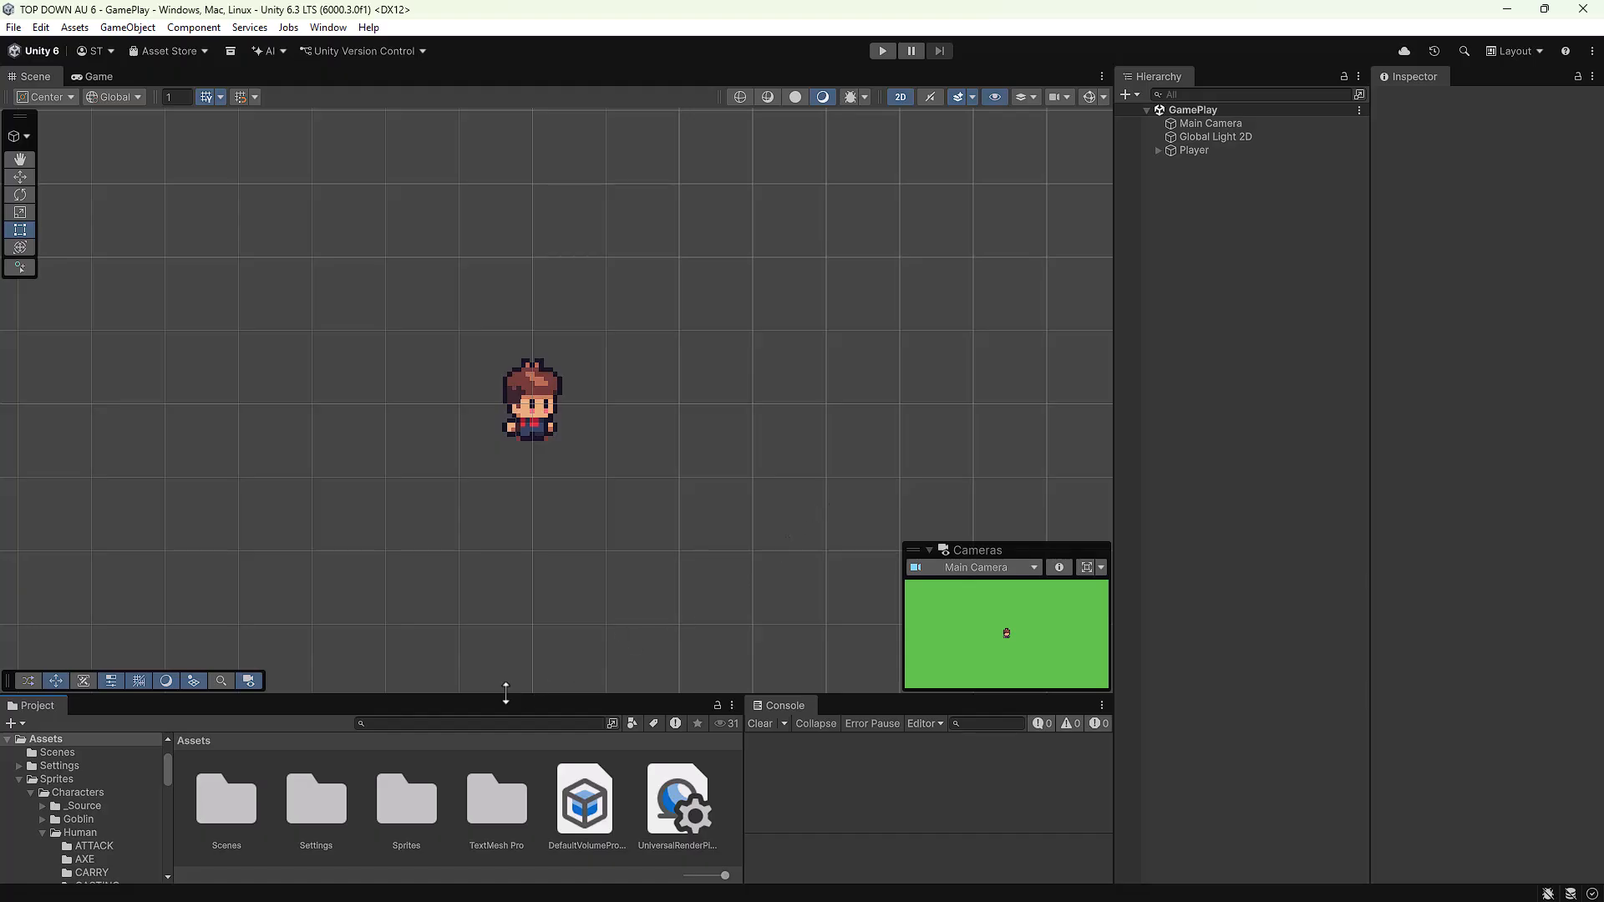
Step: Create an Input Actions asset named PlayerControls in the Assets folder and open it for editing
left_click_drag(503, 695, 505, 628)
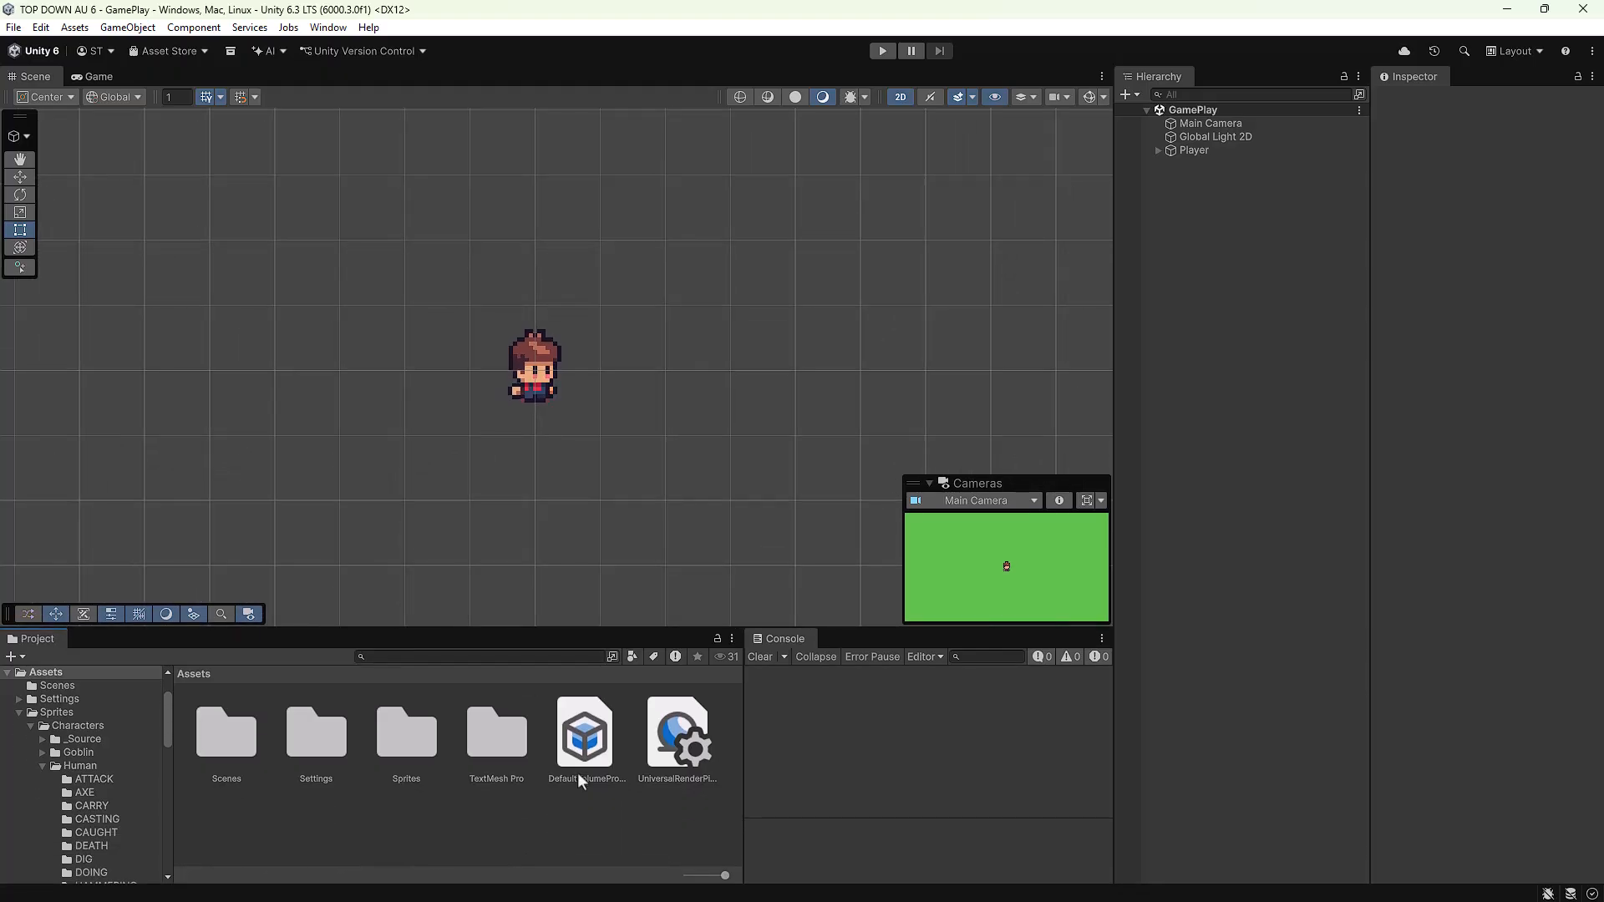
right_click(524, 824)
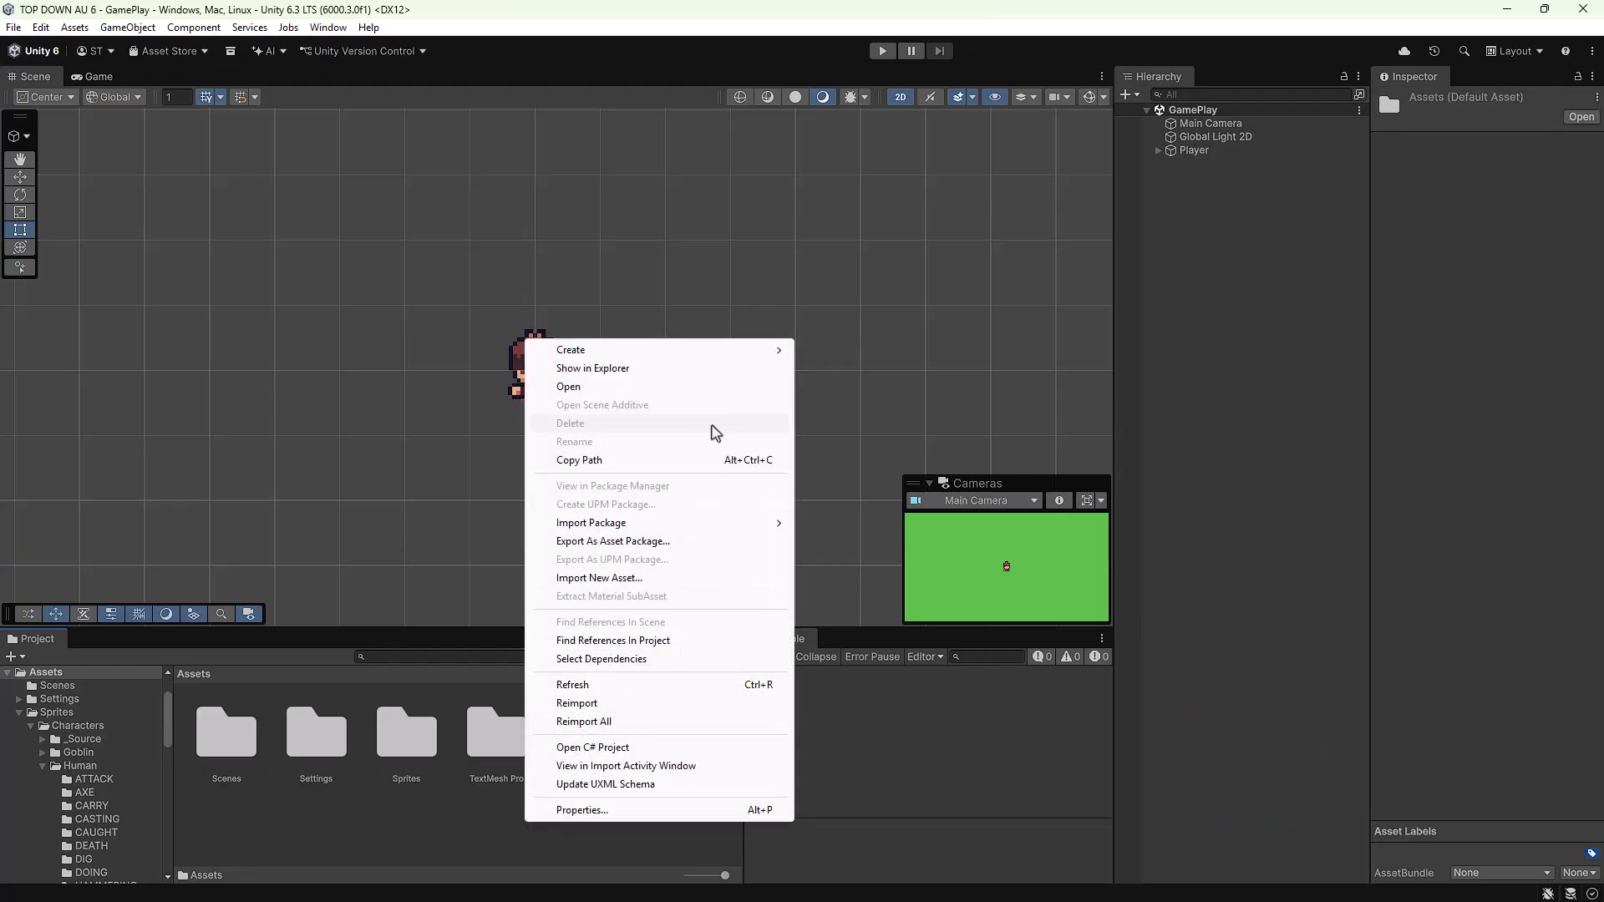
mouse_move(710, 354)
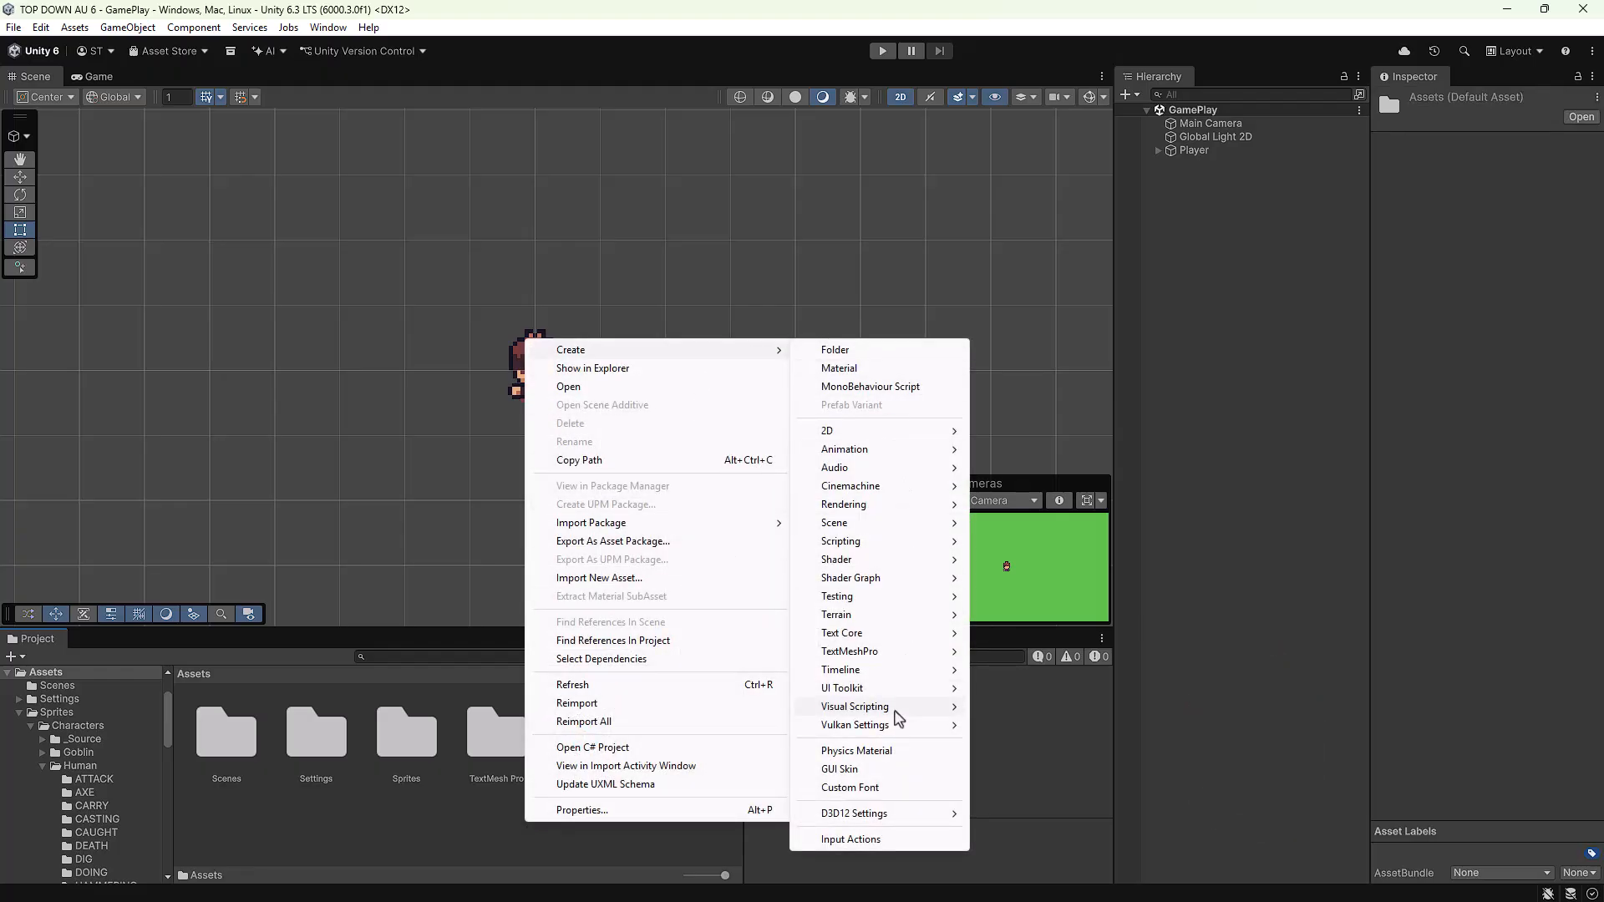
left_click(895, 840)
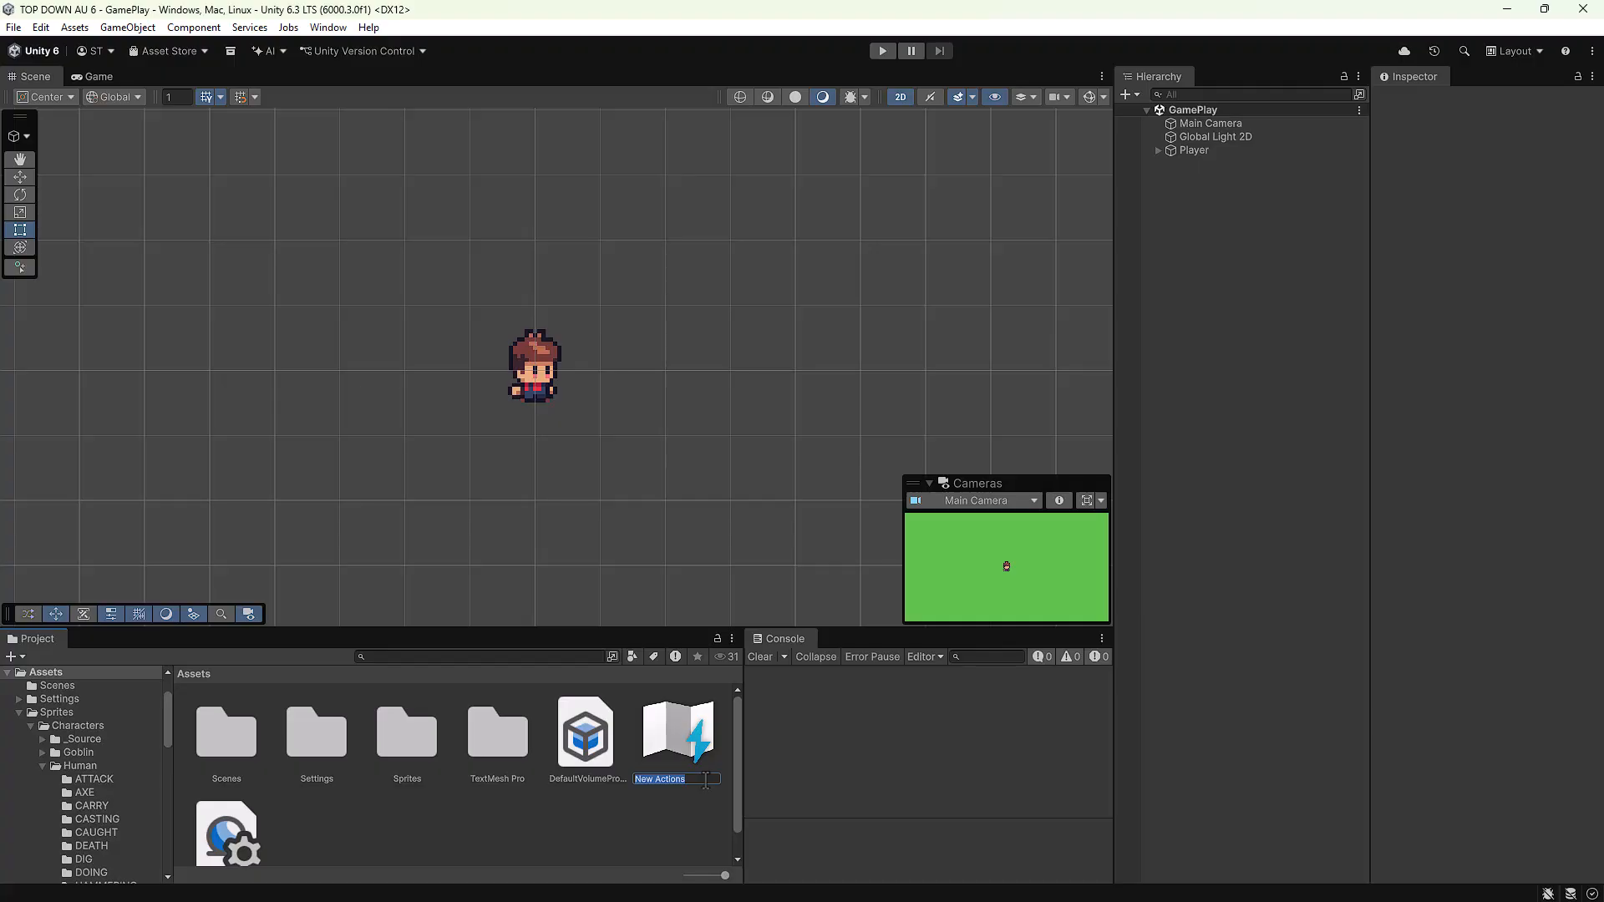
type("PlayerContro")
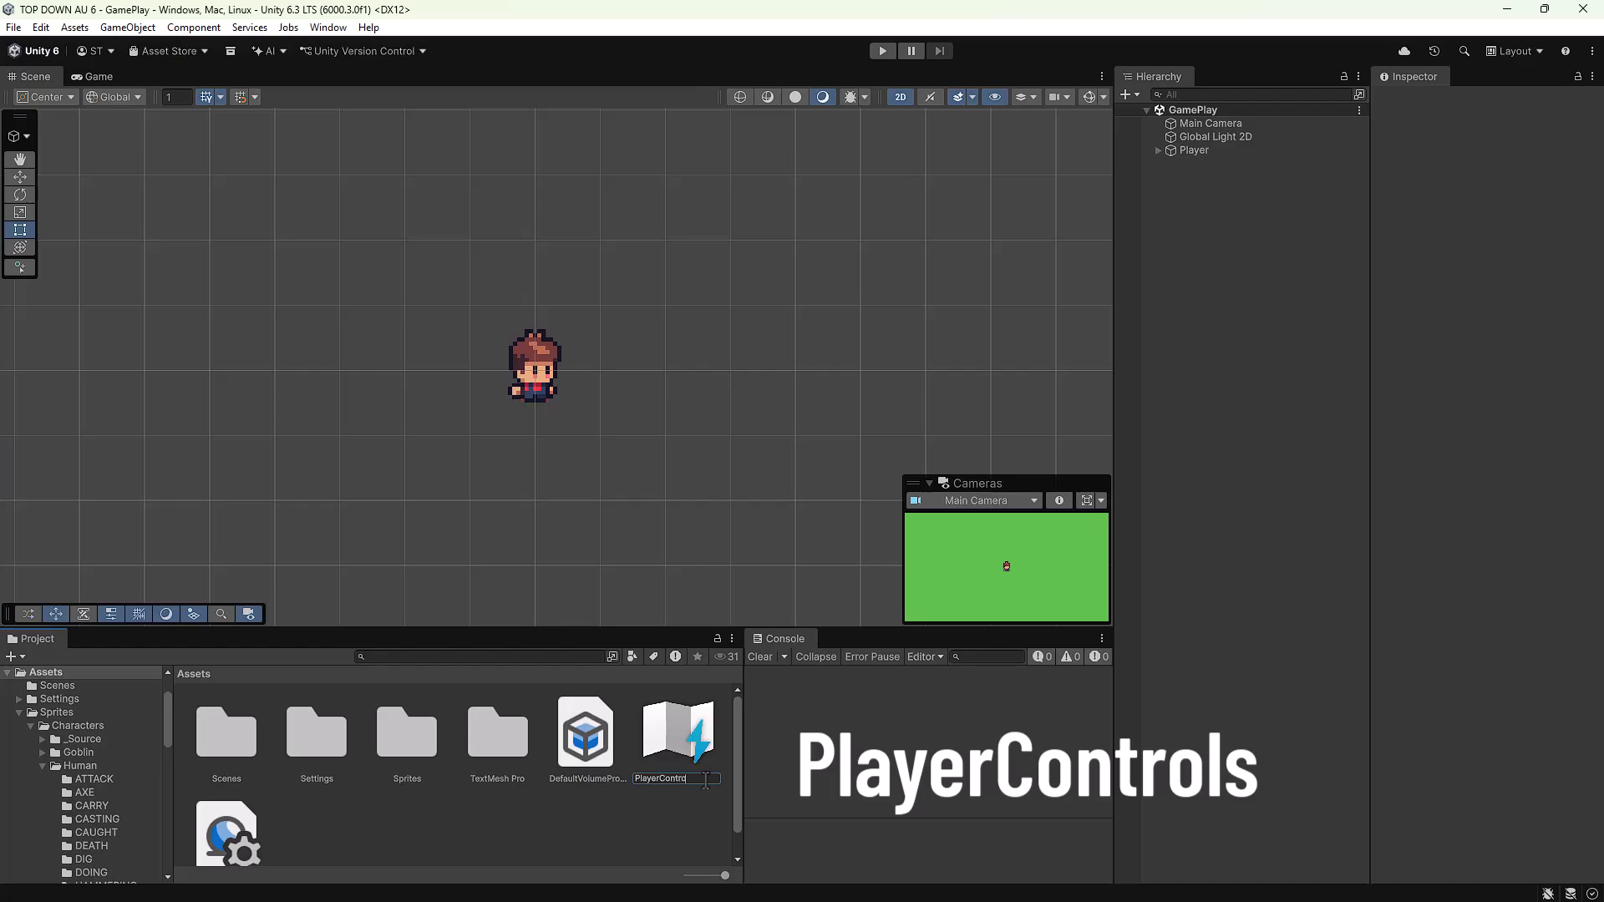
type("ls")
key("Return")
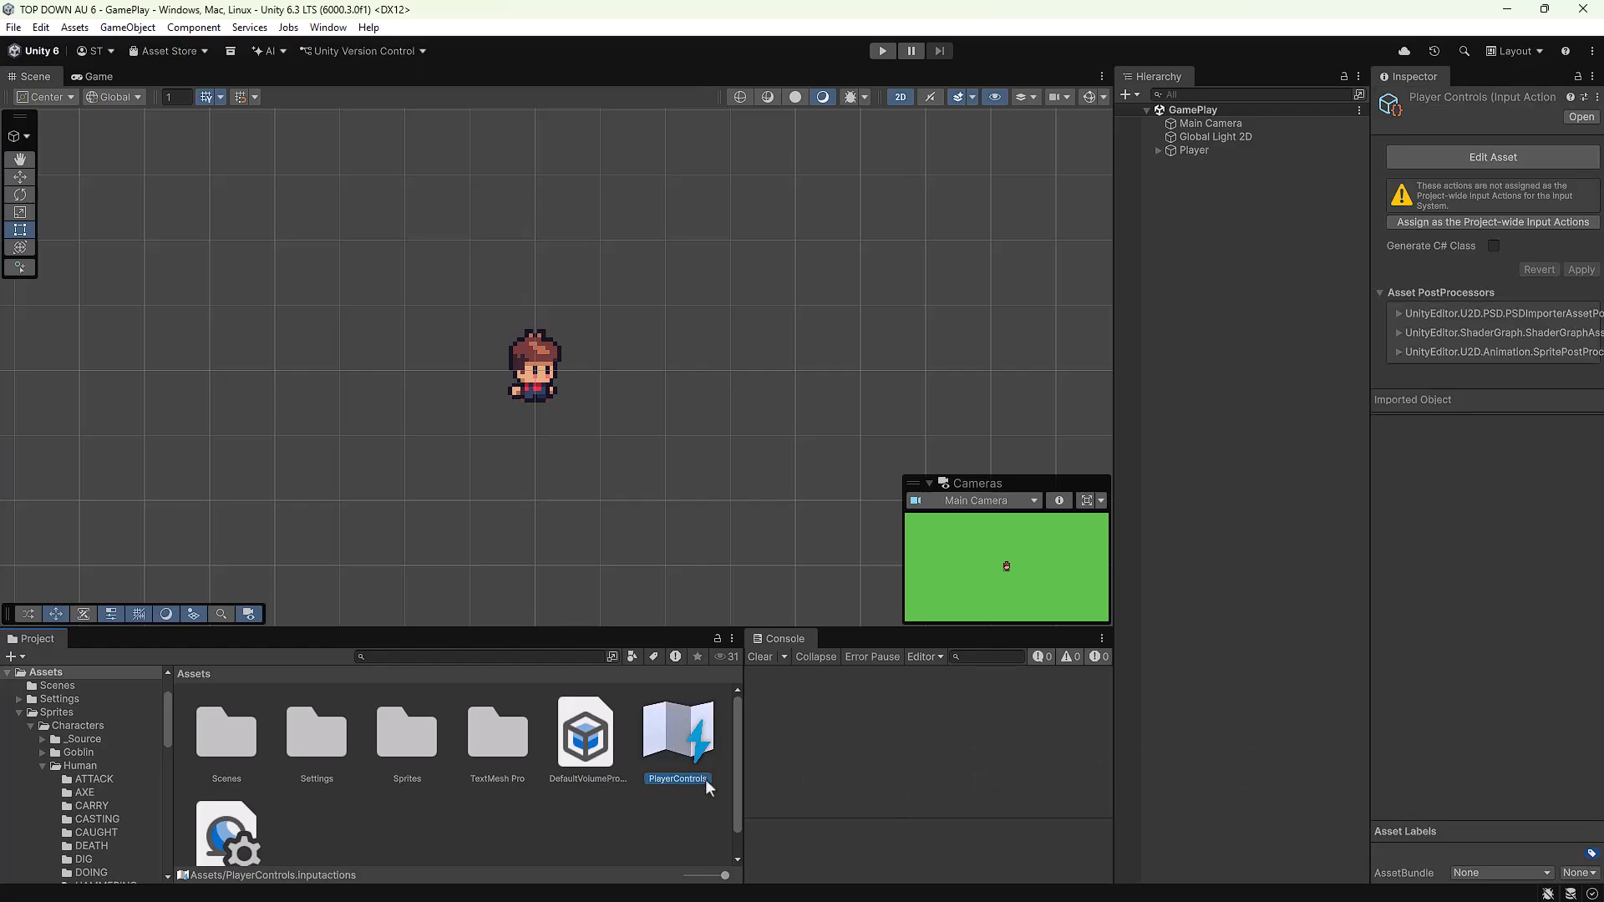
double_click(678, 735)
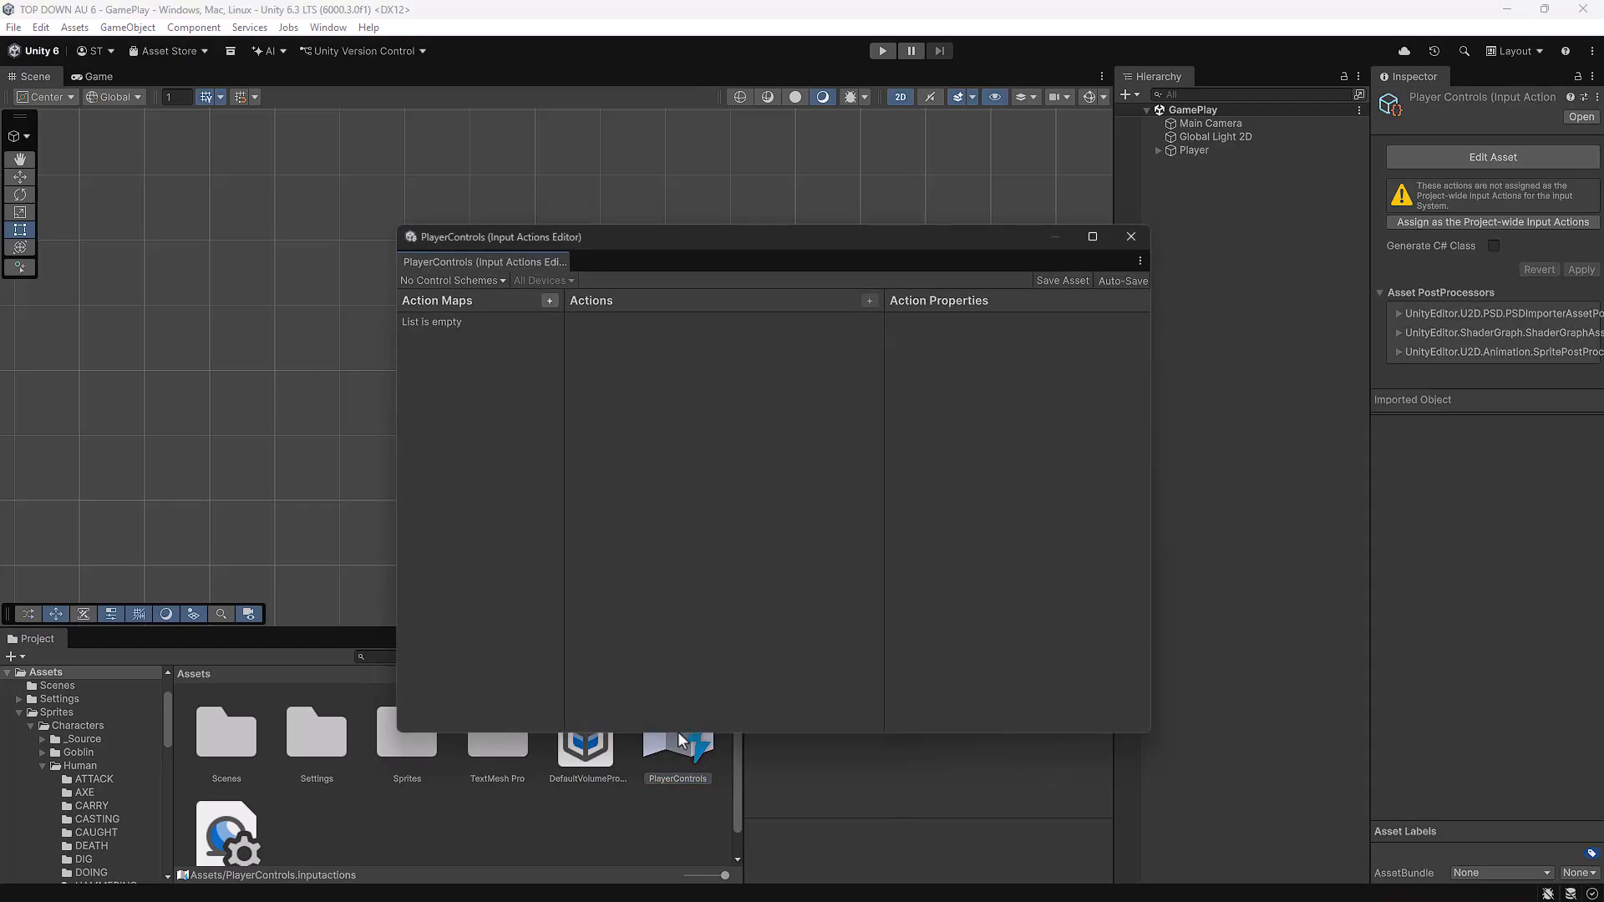